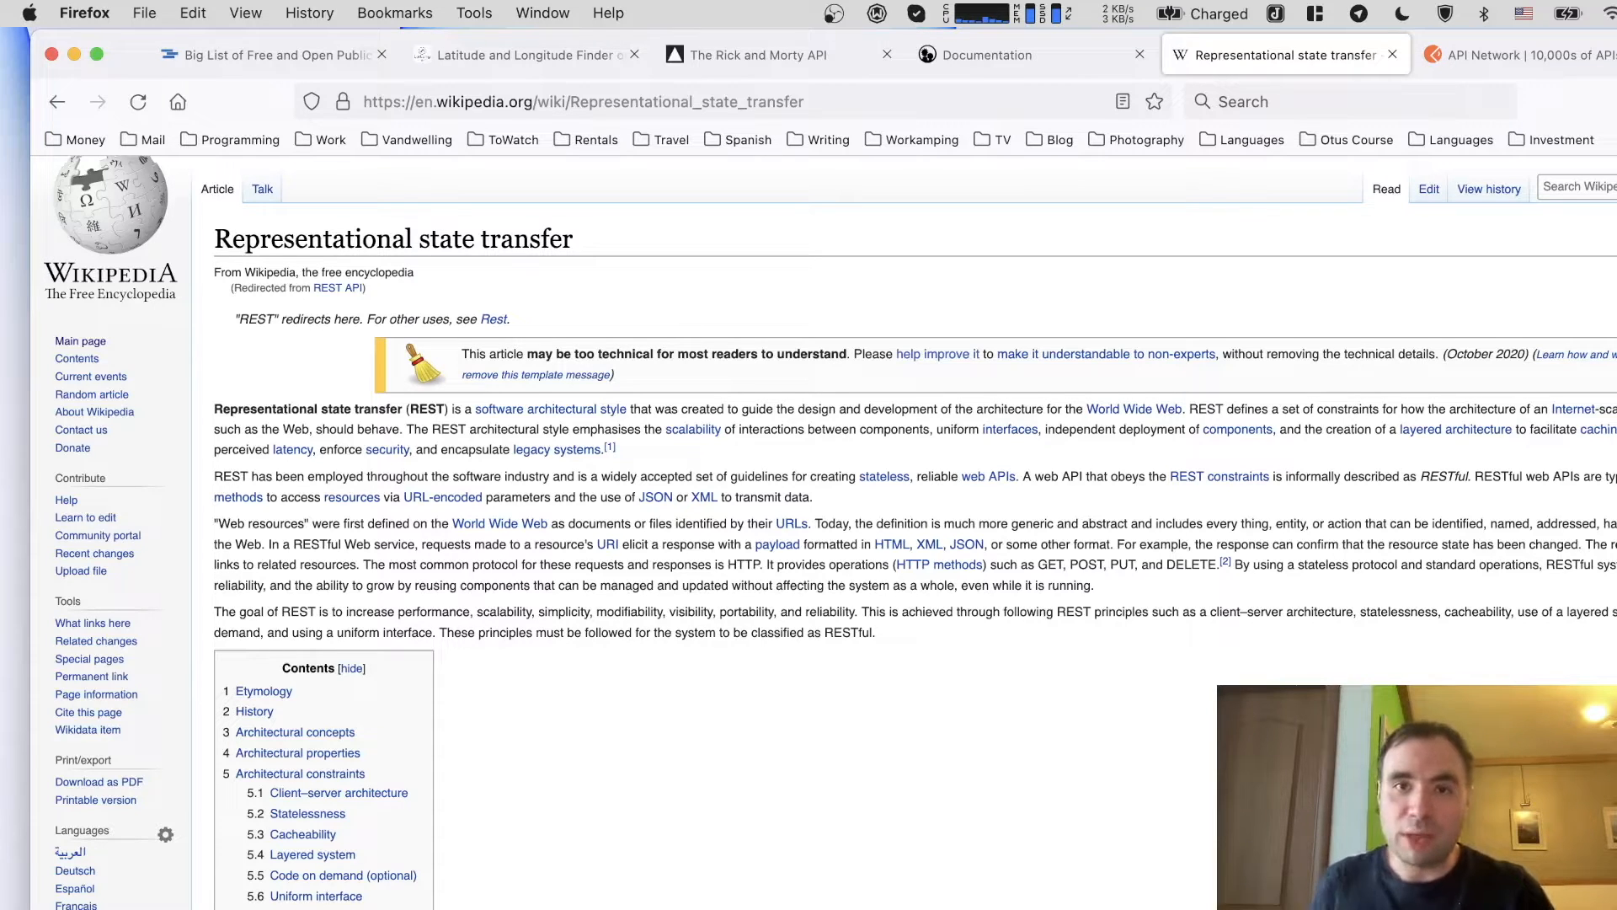
# Step: Switch to the Postman desktop app, create a new collection and rename it New Collection API Call
pyautogui.click(1493, 60)
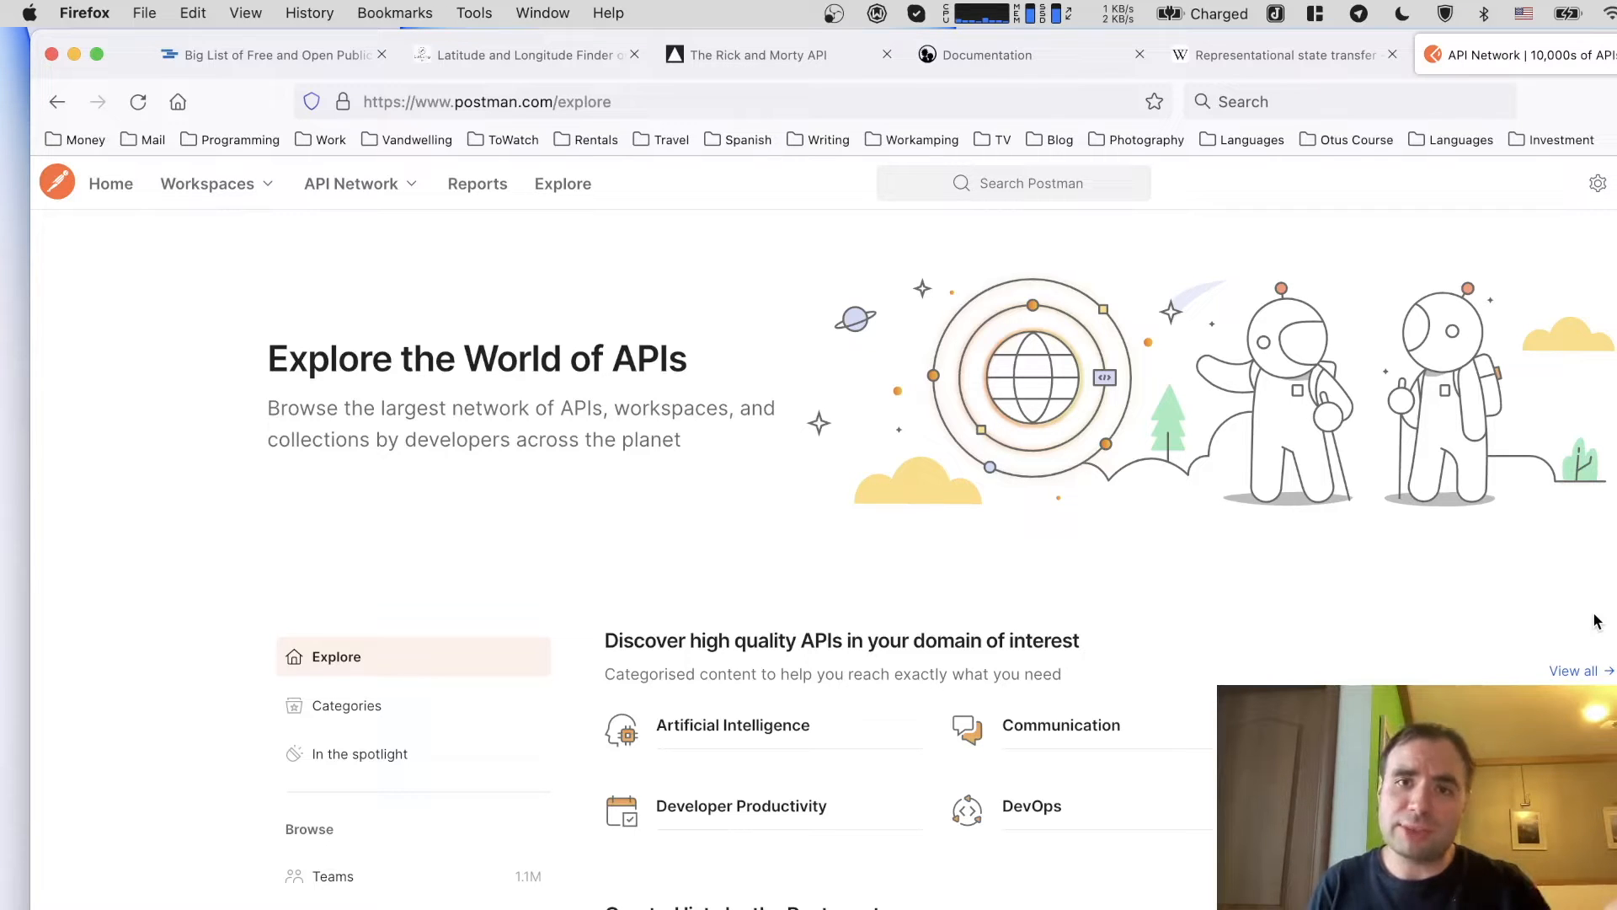
pyautogui.press('super+Tab')
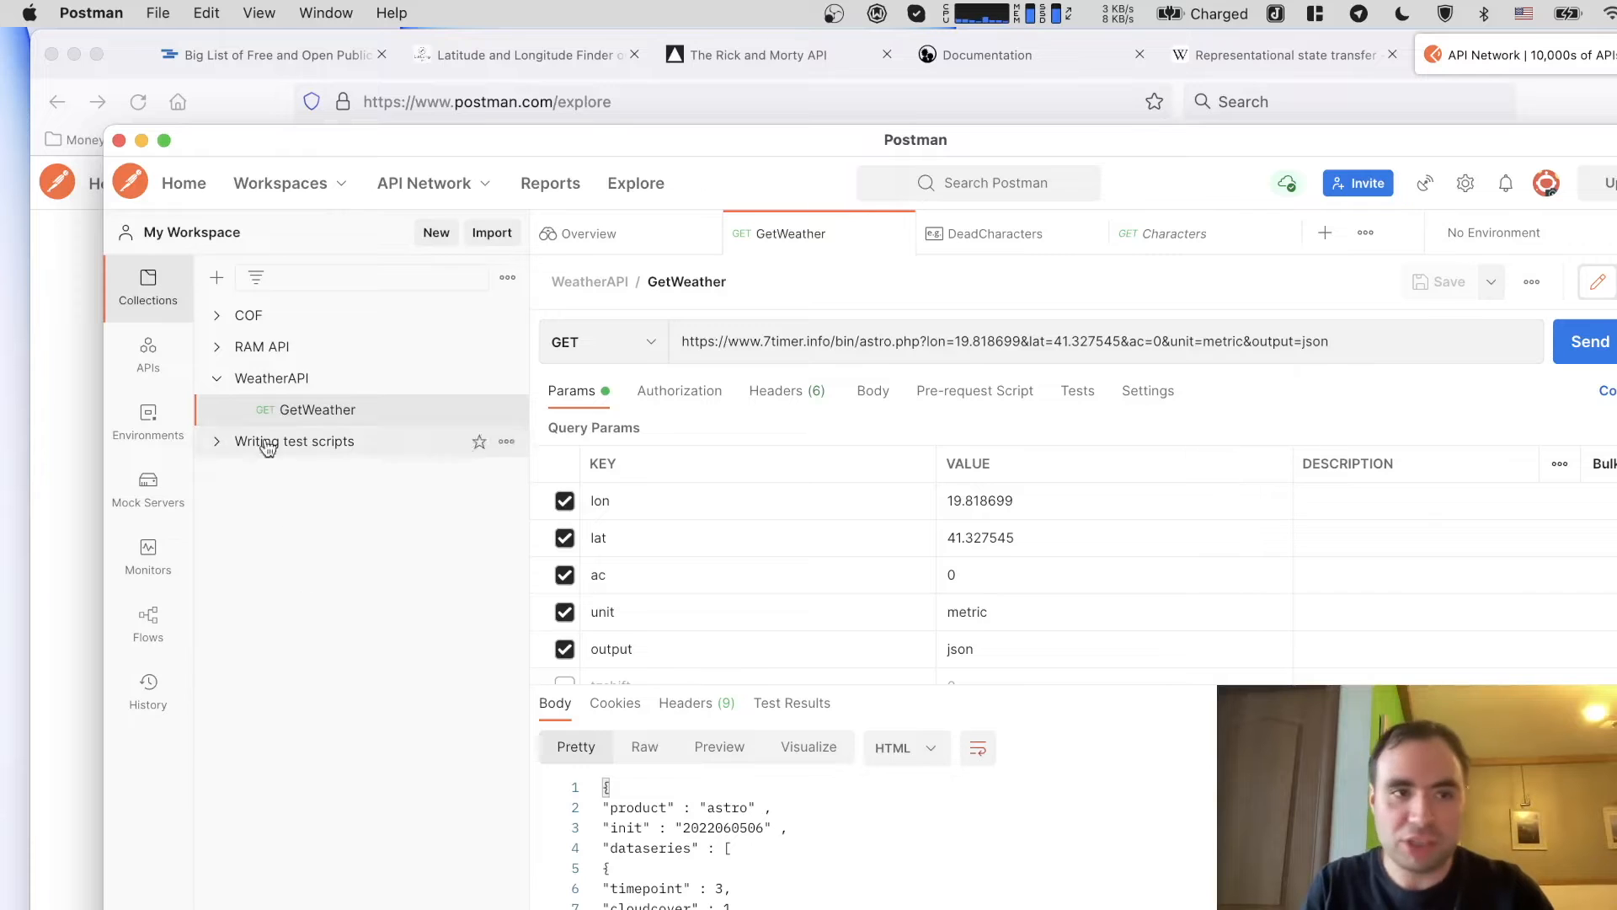
pyautogui.click(216, 278)
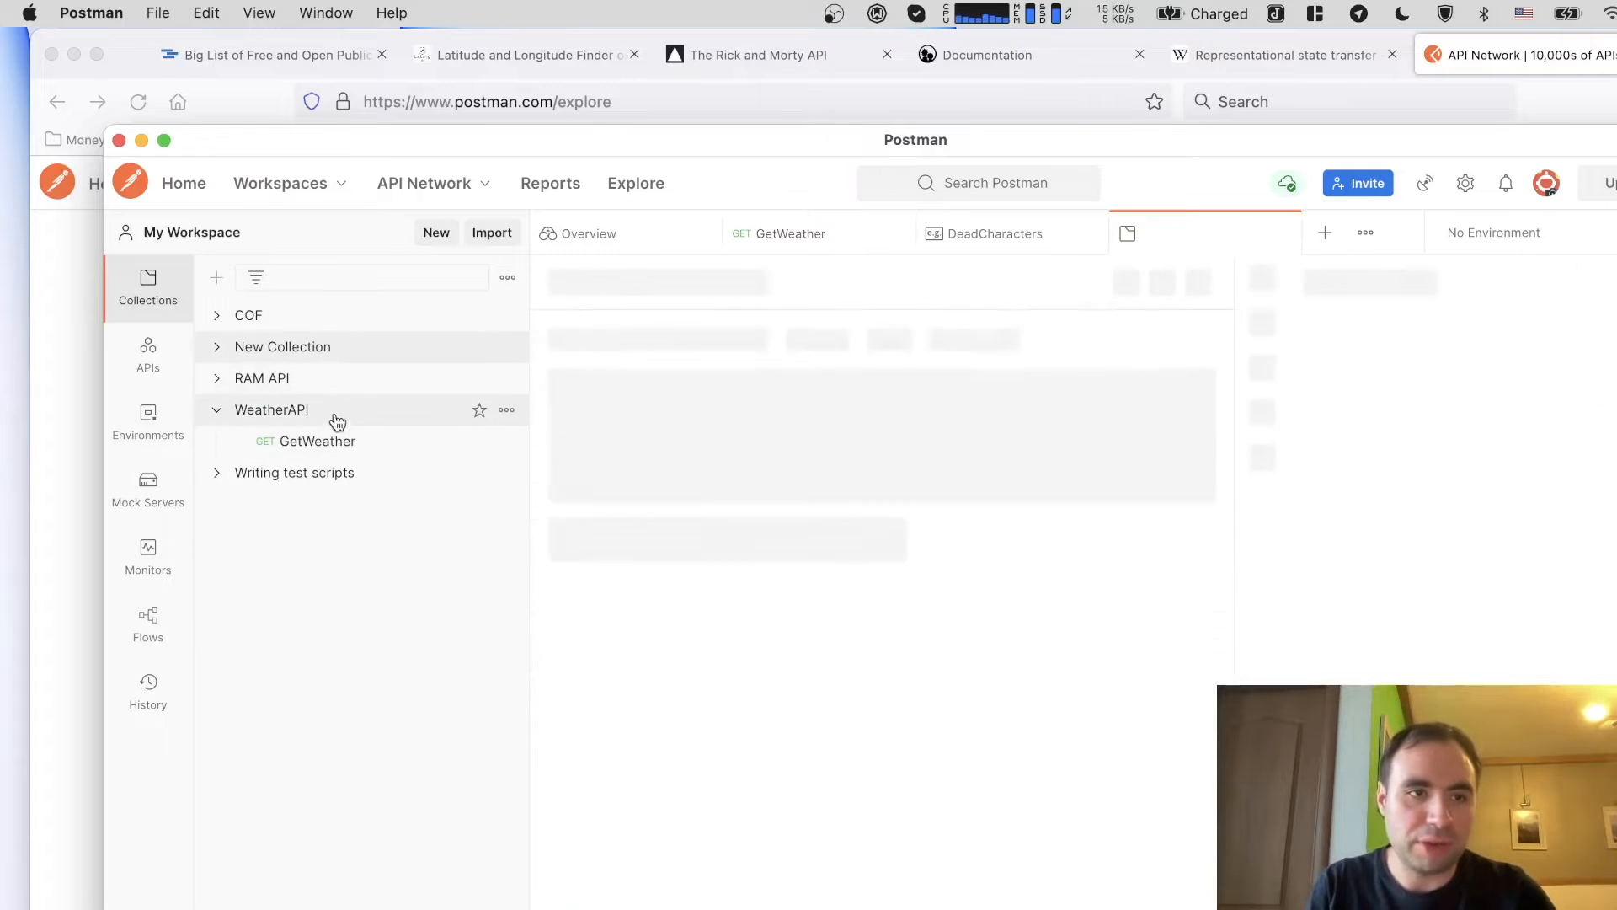
pyautogui.click(506, 346)
pyautogui.click(644, 291)
pyautogui.click(665, 283)
pyautogui.press('Right')
pyautogui.write('API Call')
pyautogui.press('Return')
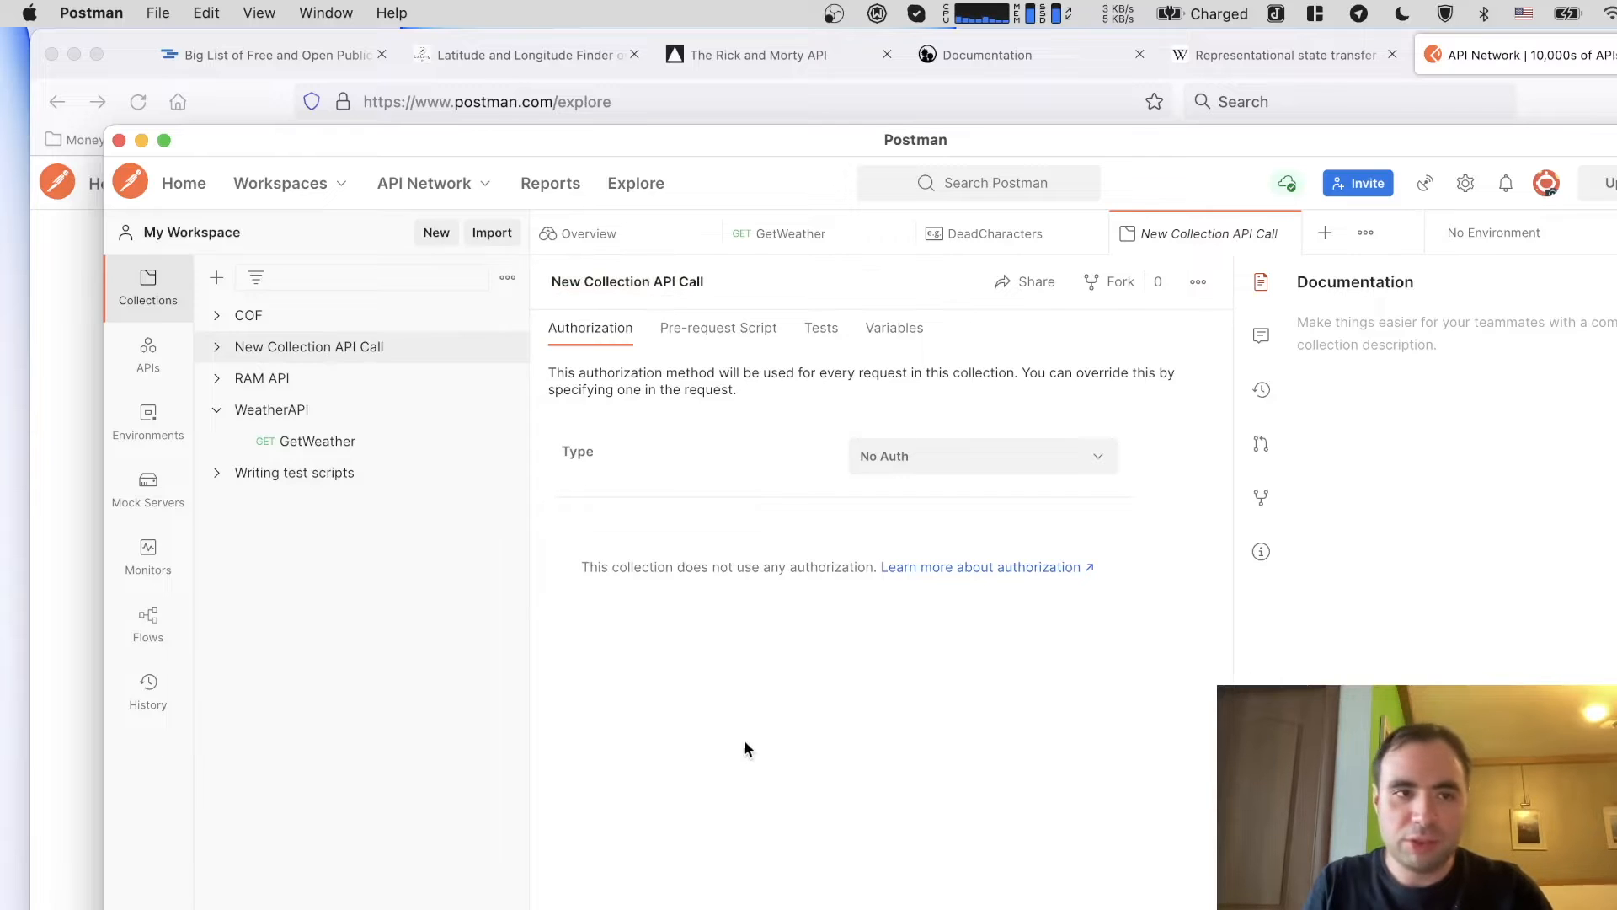
# Step: Open the GetWeather request in the WeatherAPI collection and send it with the GET method
pyautogui.click(270, 347)
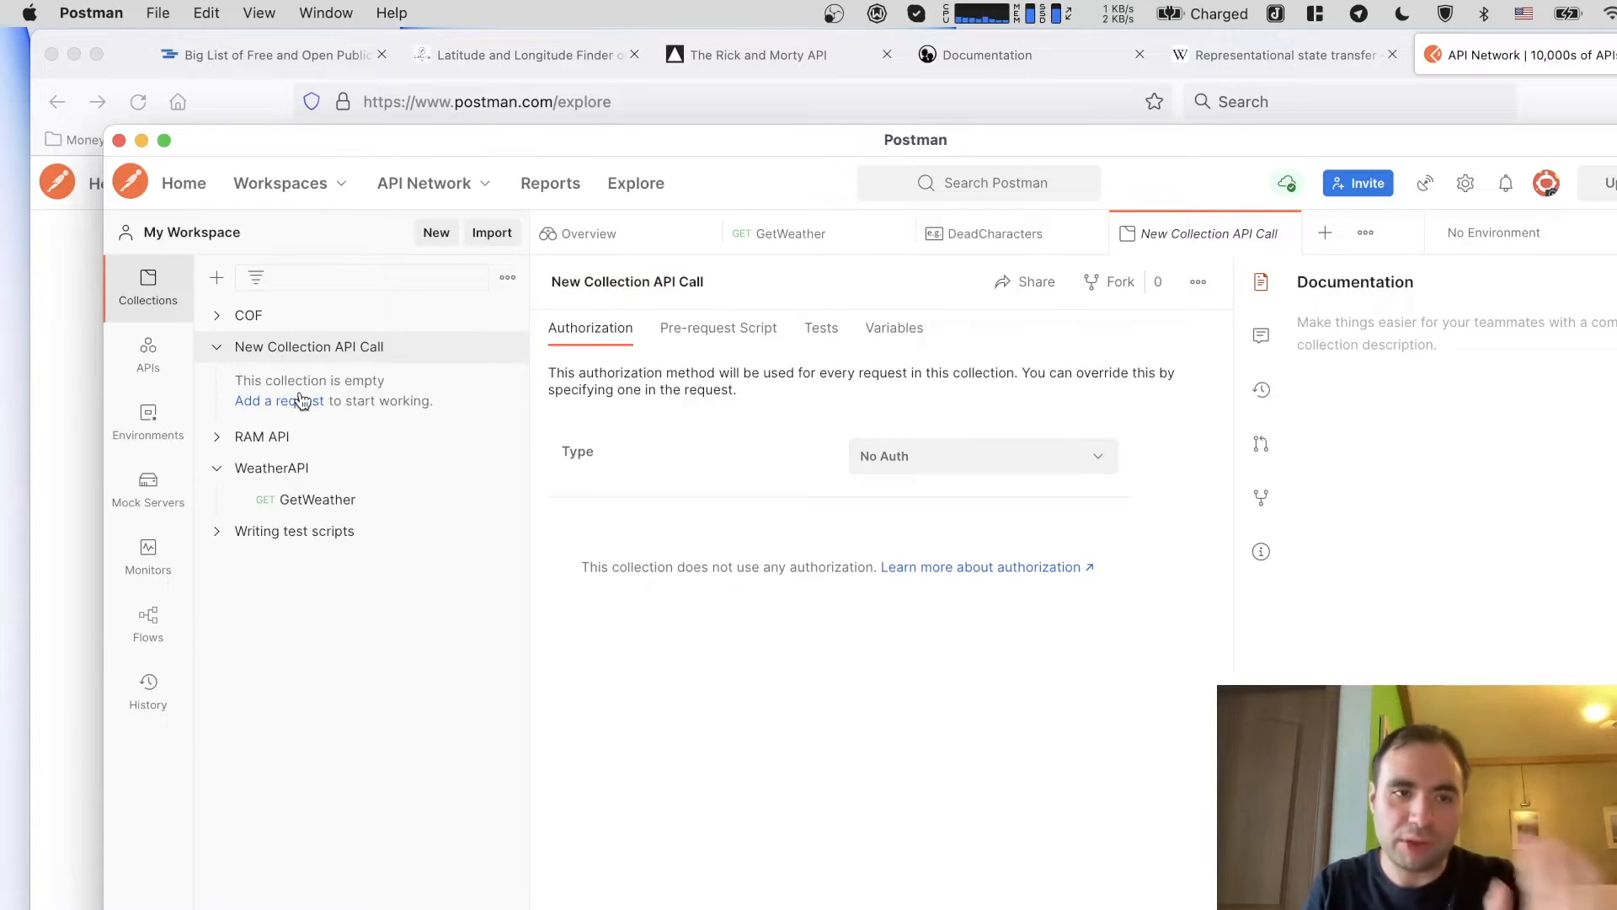
pyautogui.click(313, 500)
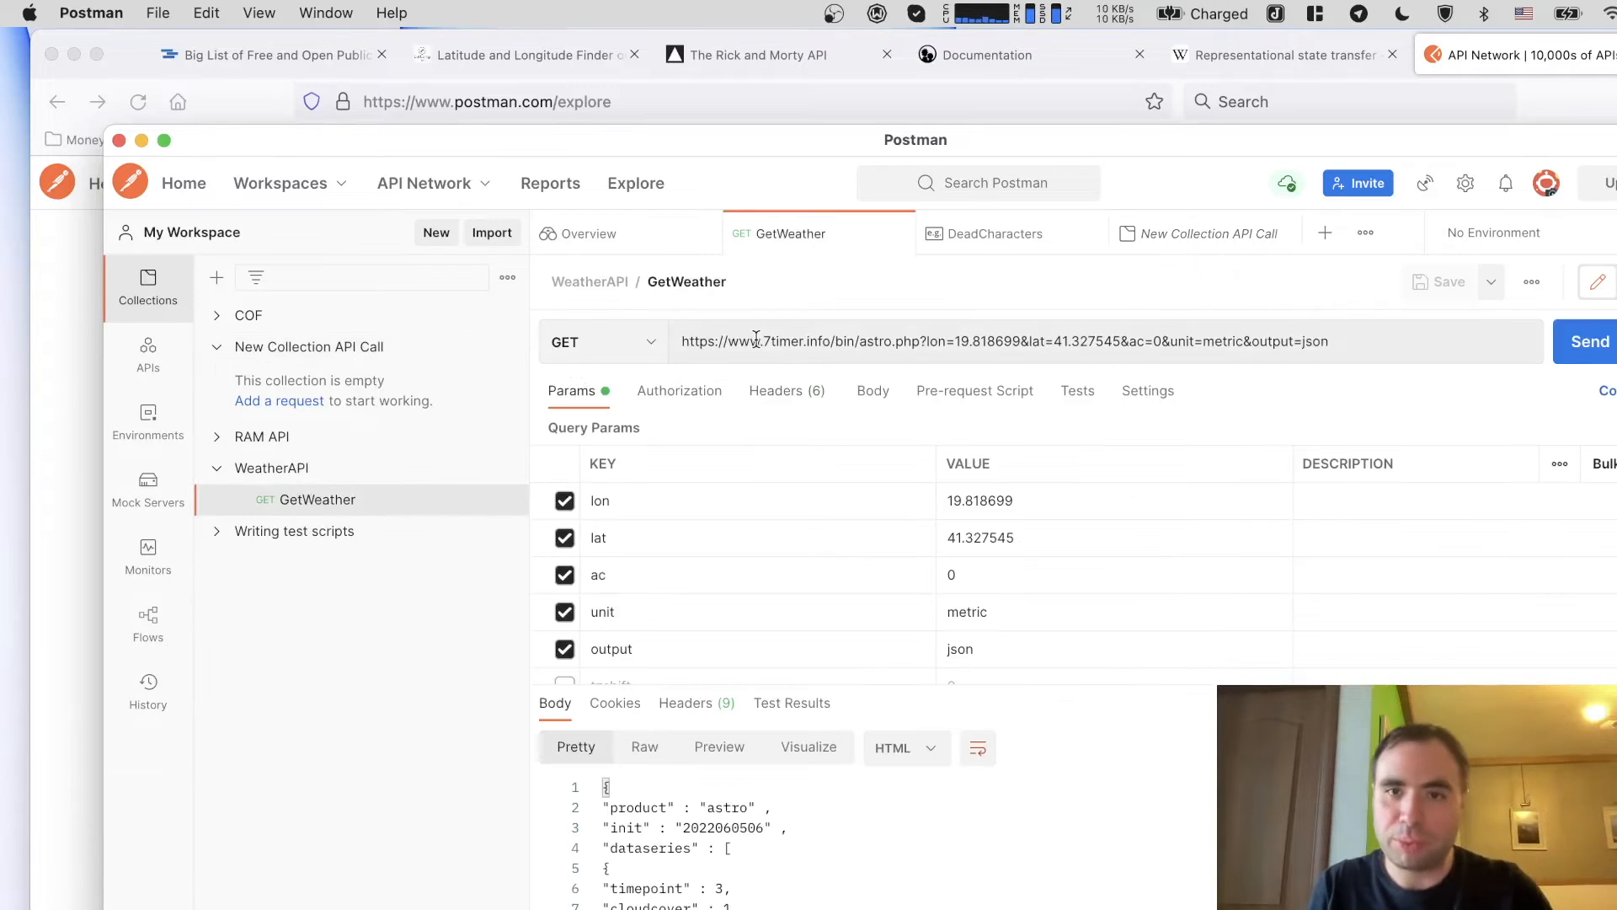
pyautogui.click(625, 341)
pyautogui.click(883, 277)
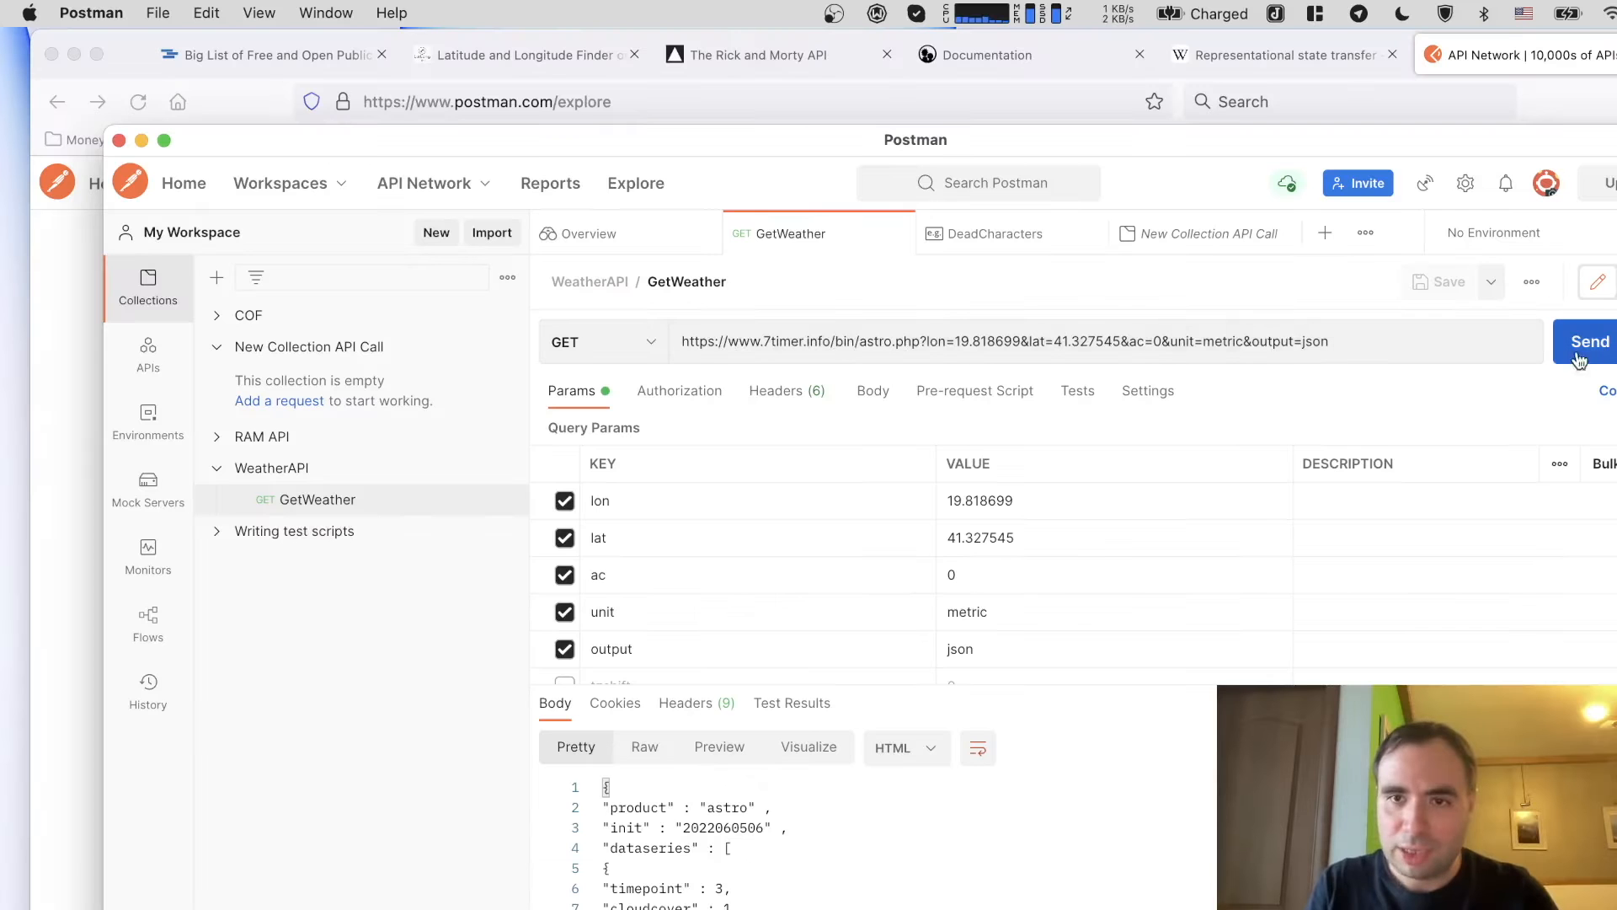
pyautogui.click(1605, 347)
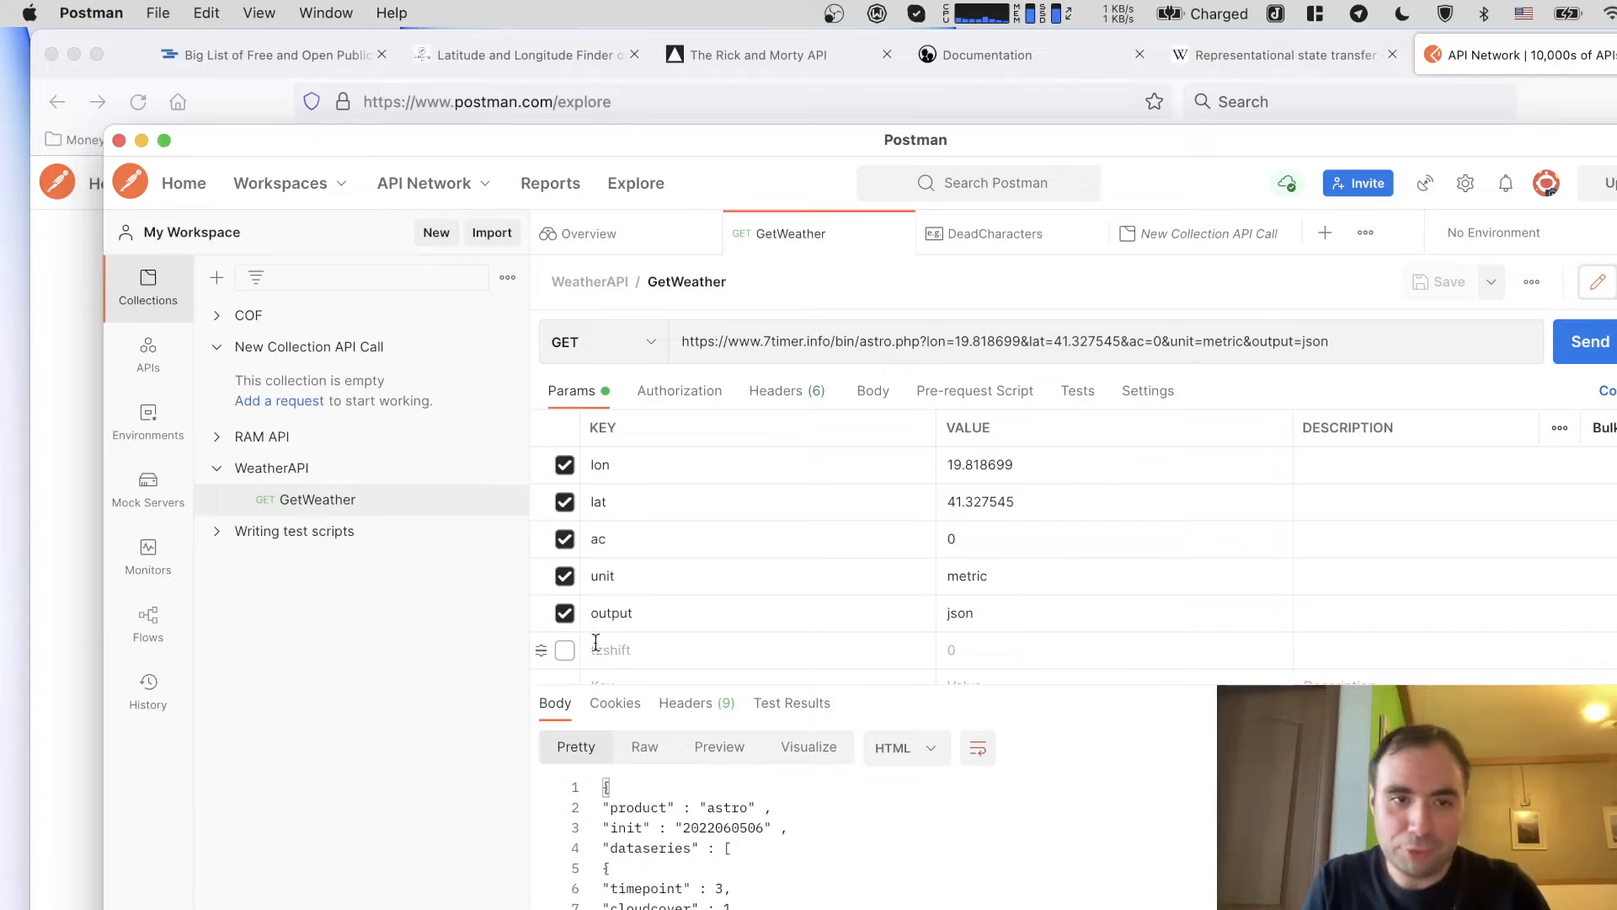
# Step: Send the request with the output parameter disabled, and resend it with that parameter re-enabled to compare the responses
pyautogui.click(565, 614)
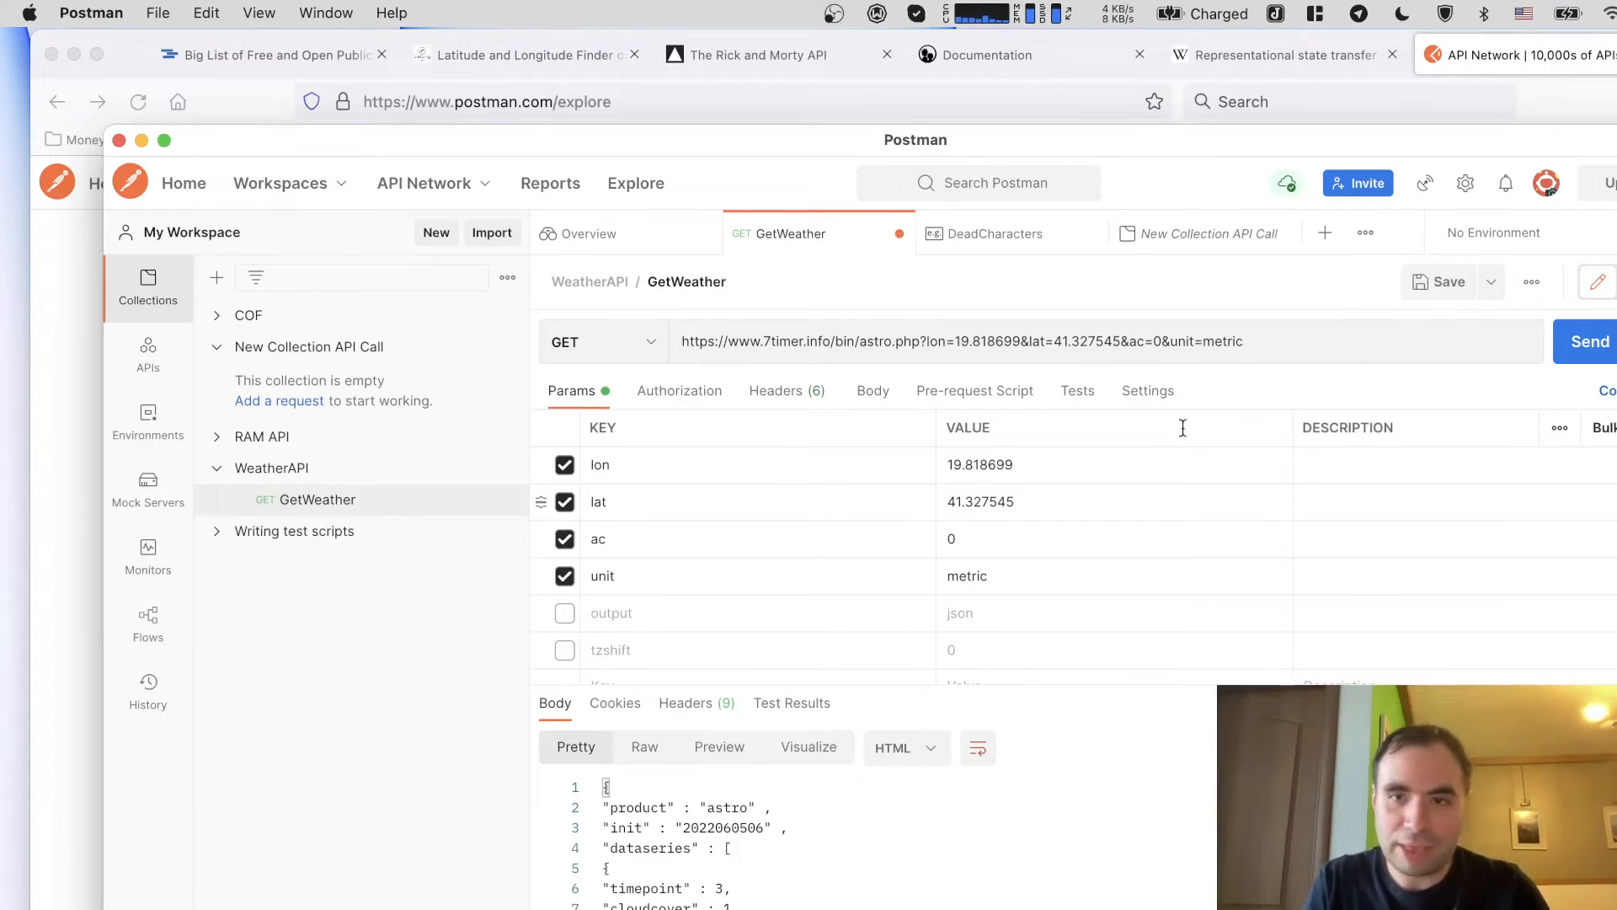
pyautogui.click(1592, 342)
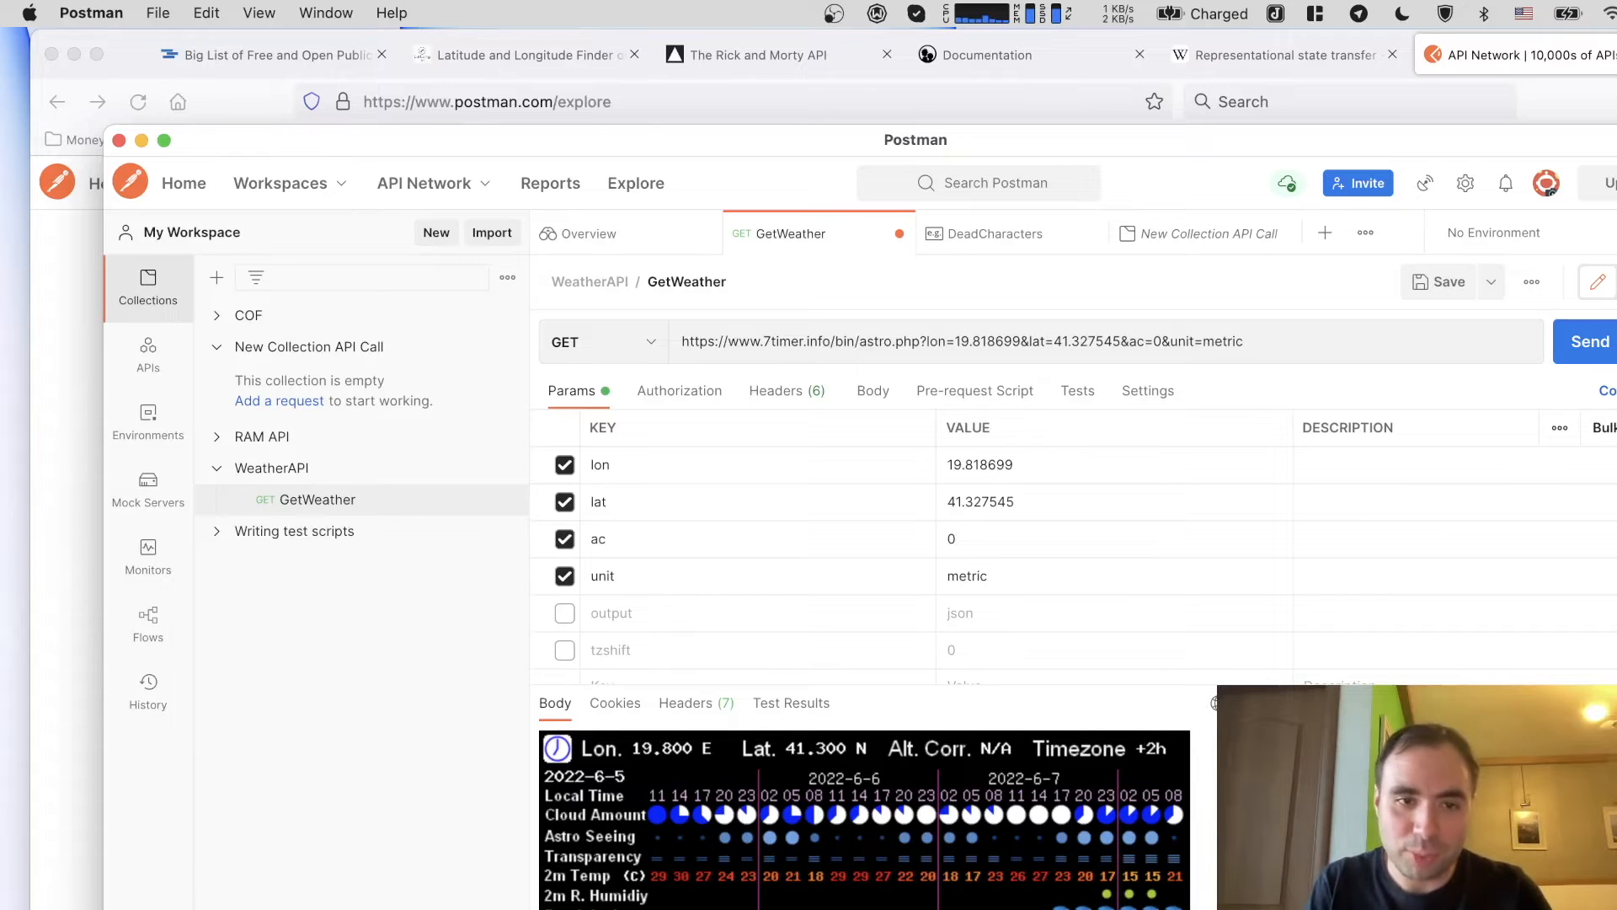
pyautogui.click(565, 612)
pyautogui.click(1590, 341)
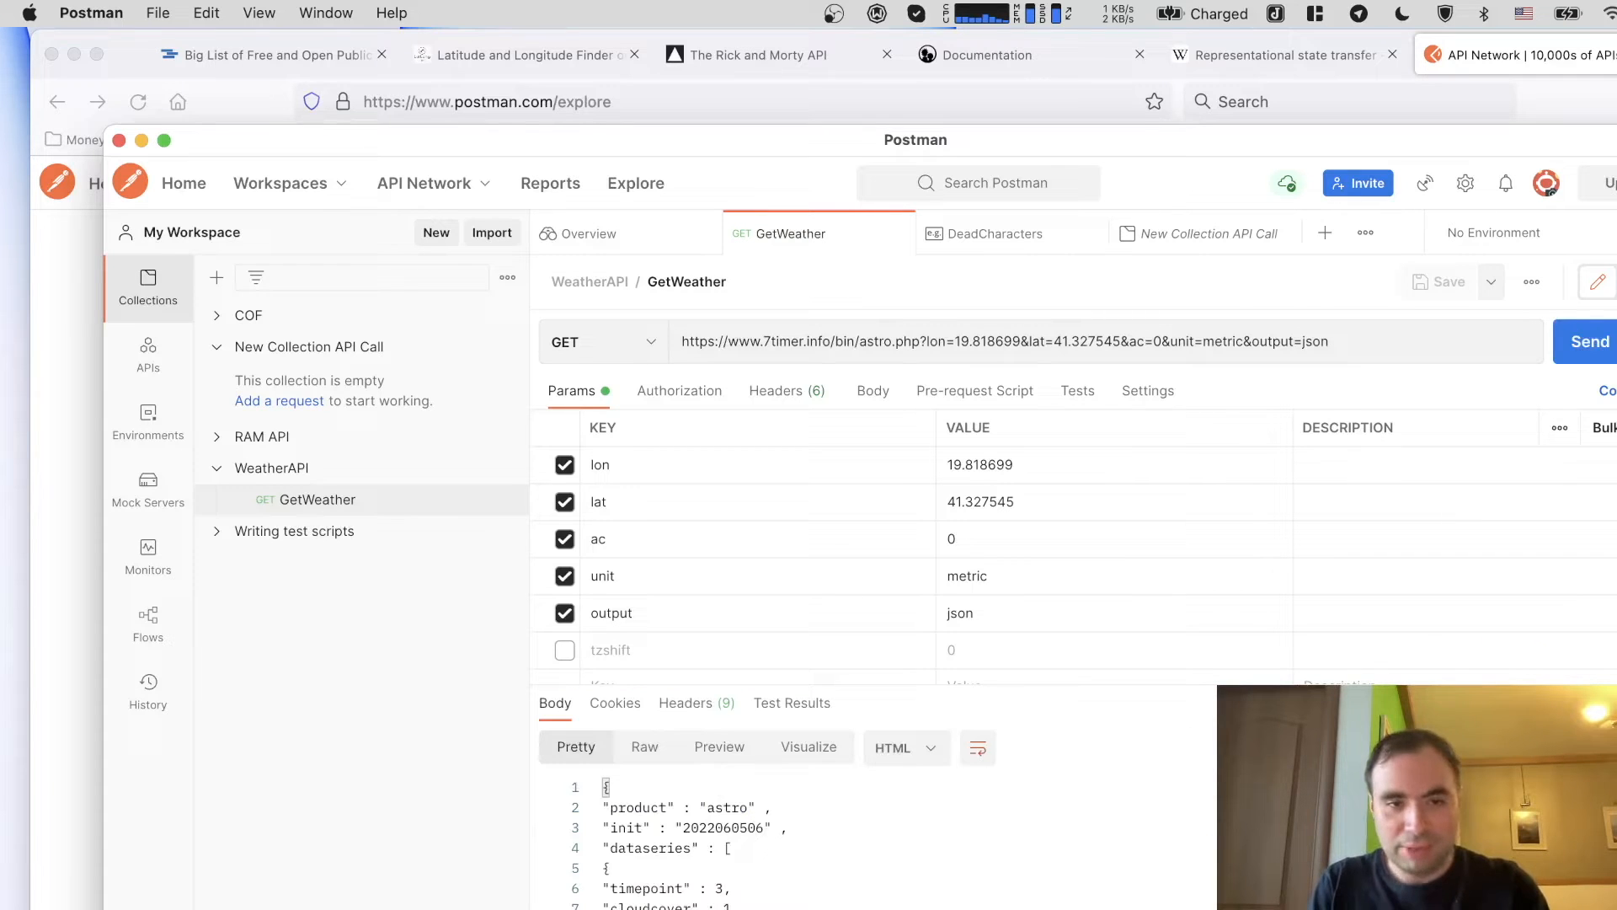
# Step: Examine the returned JSON weather data and response details, and check the request's authorization settings
pyautogui.scroll(-3, 604, 787)
pyautogui.scroll(-2, 605, 808)
pyautogui.scroll(-1, 605, 833)
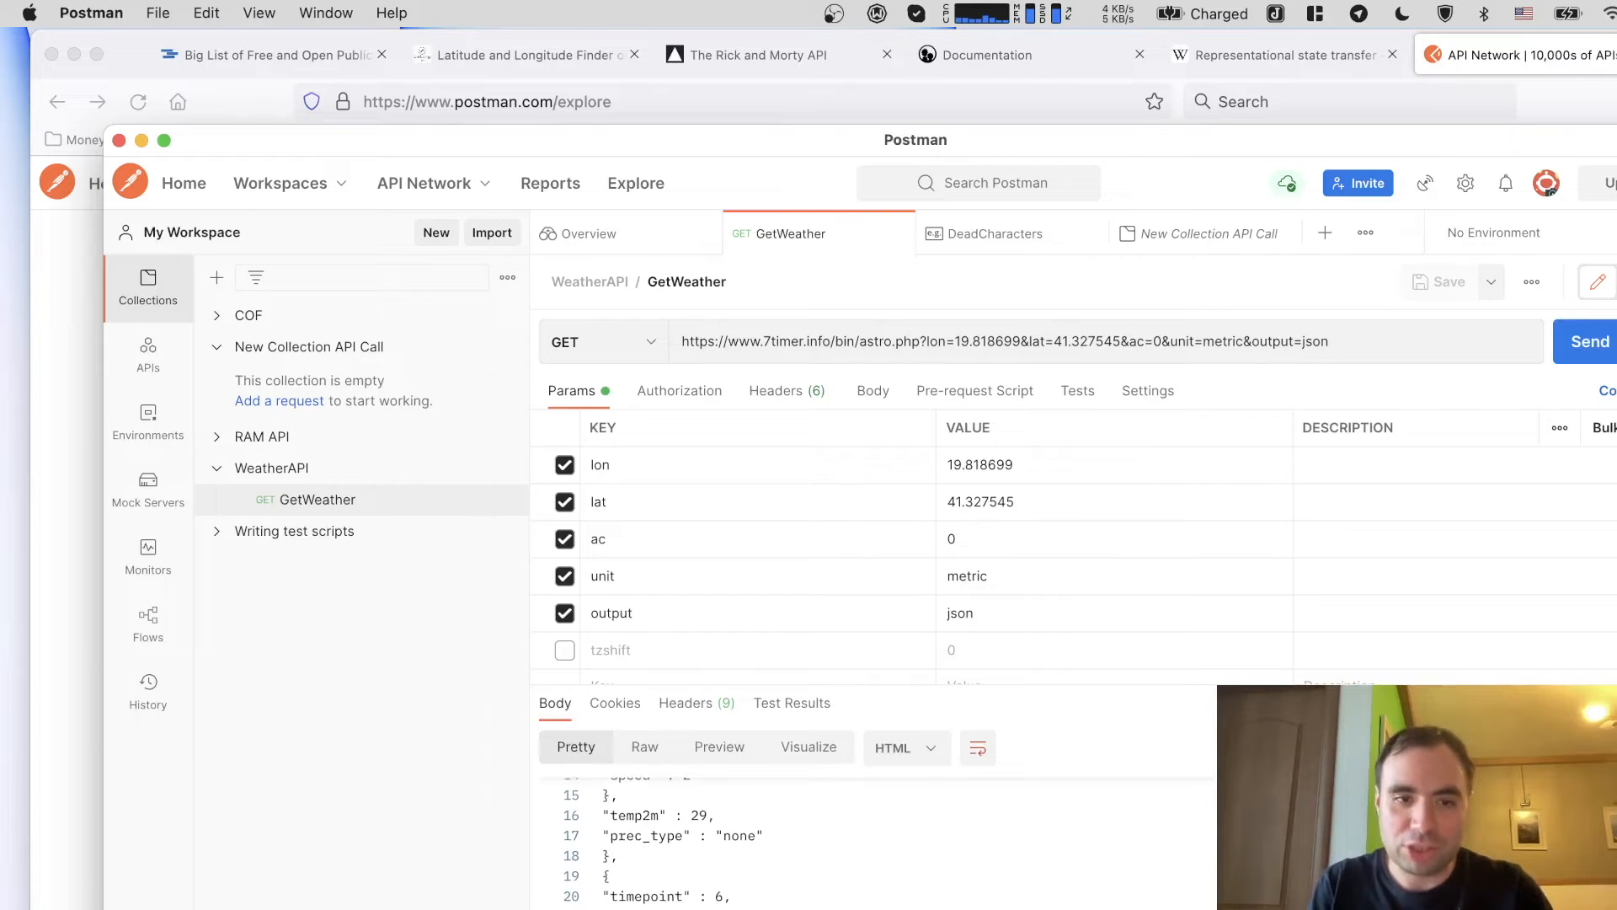
pyautogui.scroll(7, 605, 809)
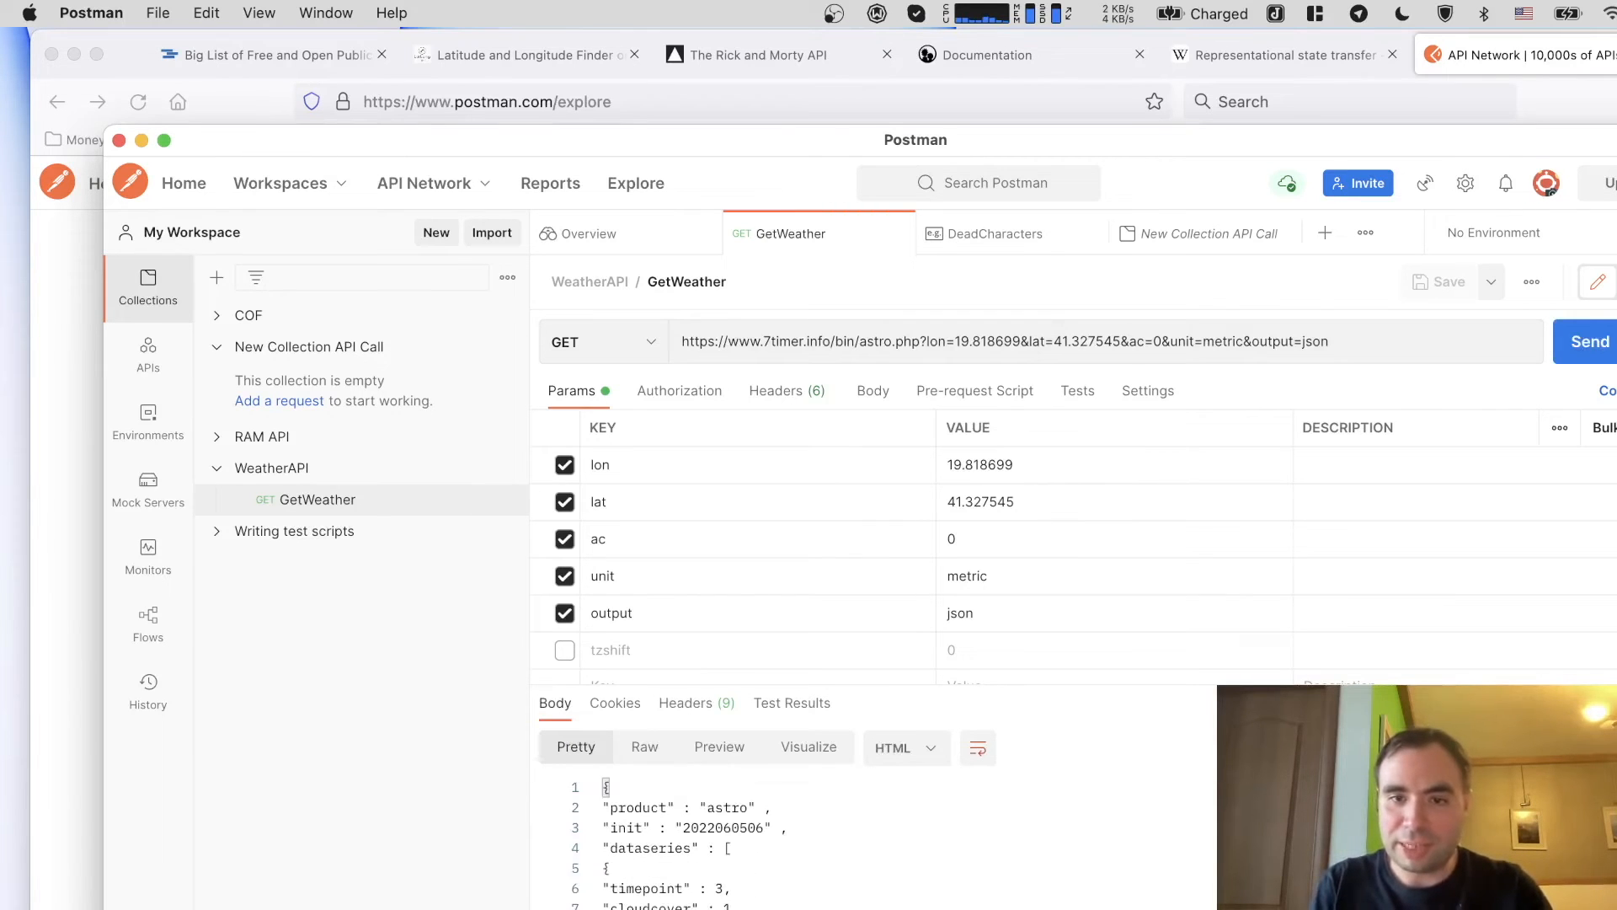
pyautogui.moveTo(1307, 703)
pyautogui.moveTo(1398, 703)
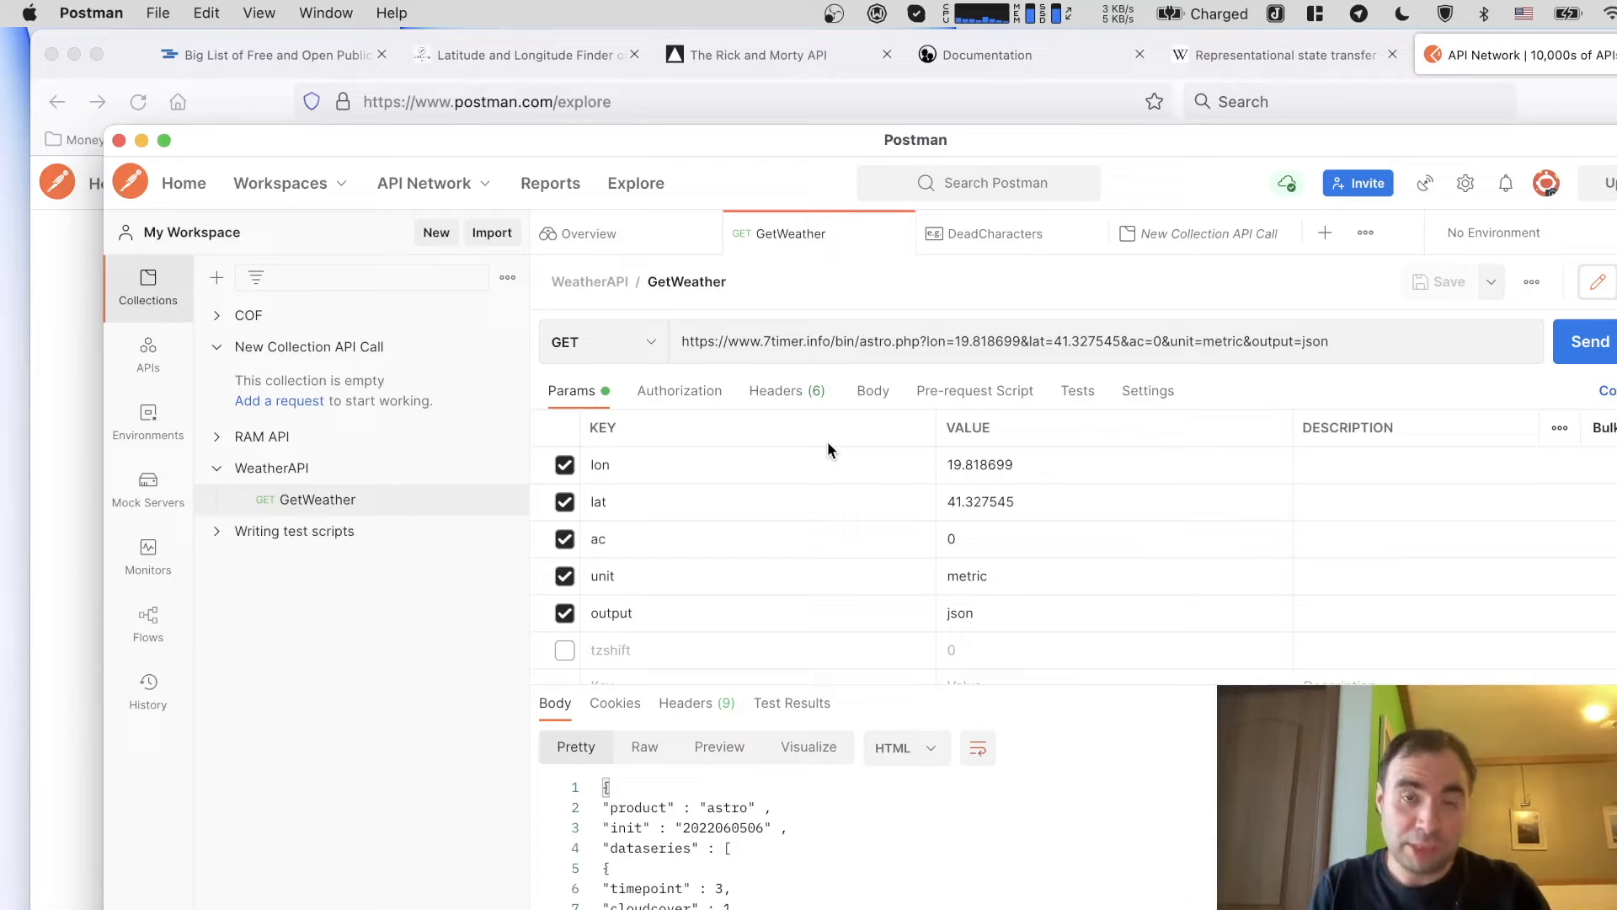
pyautogui.click(708, 393)
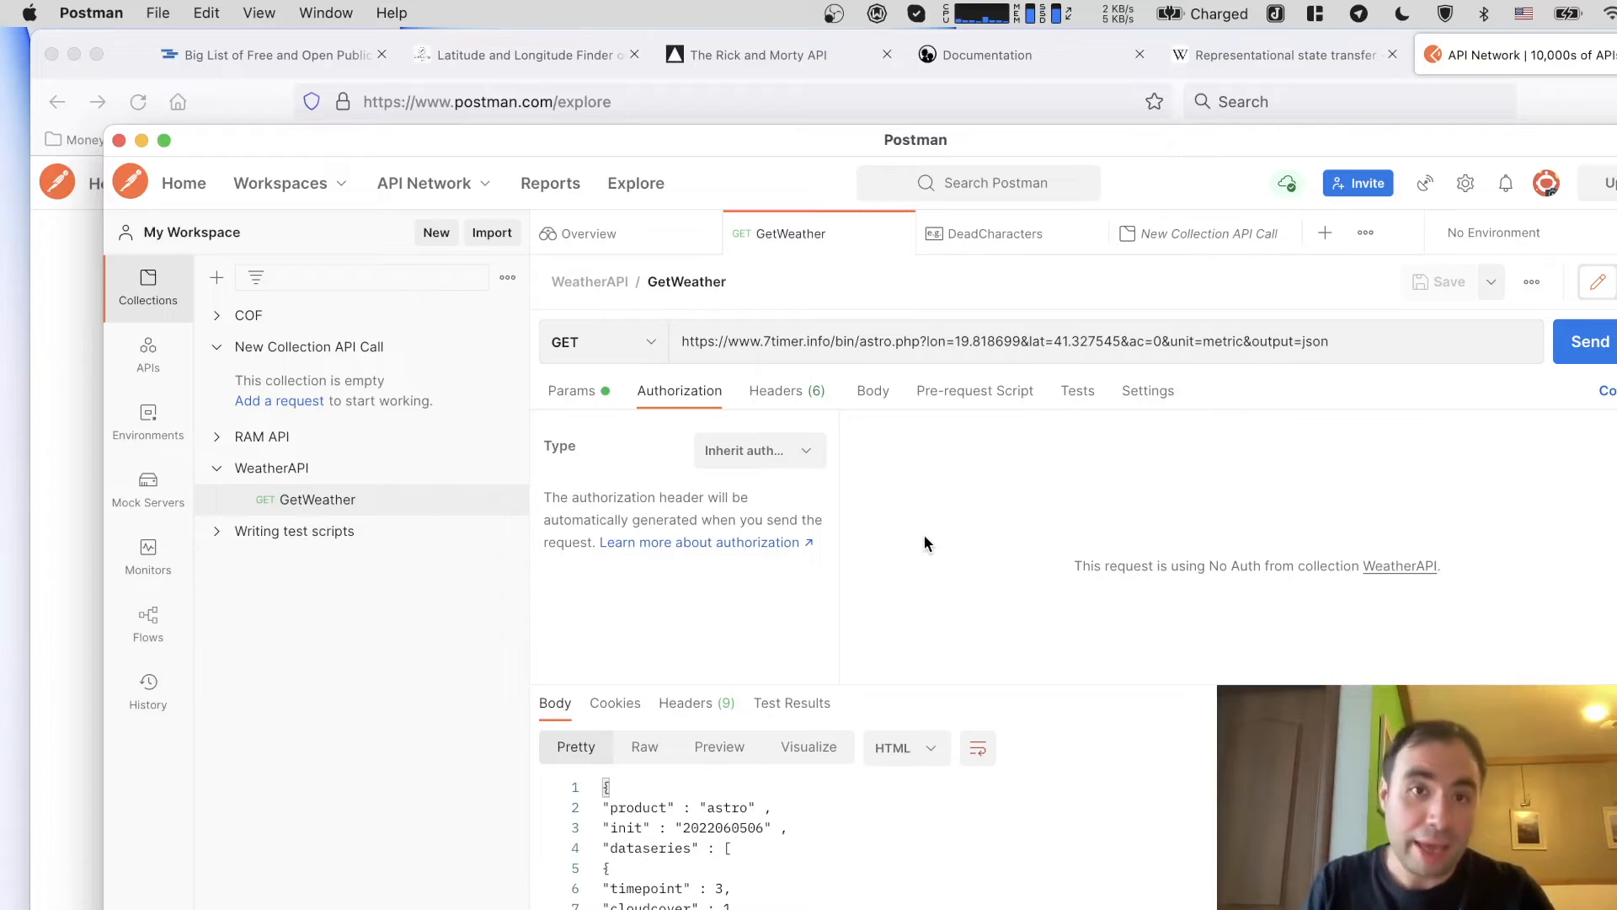
# Step: Add the "Status code: Code is 200" snippet to the GetWeather tests and send the request to view its test results
pyautogui.click(1078, 393)
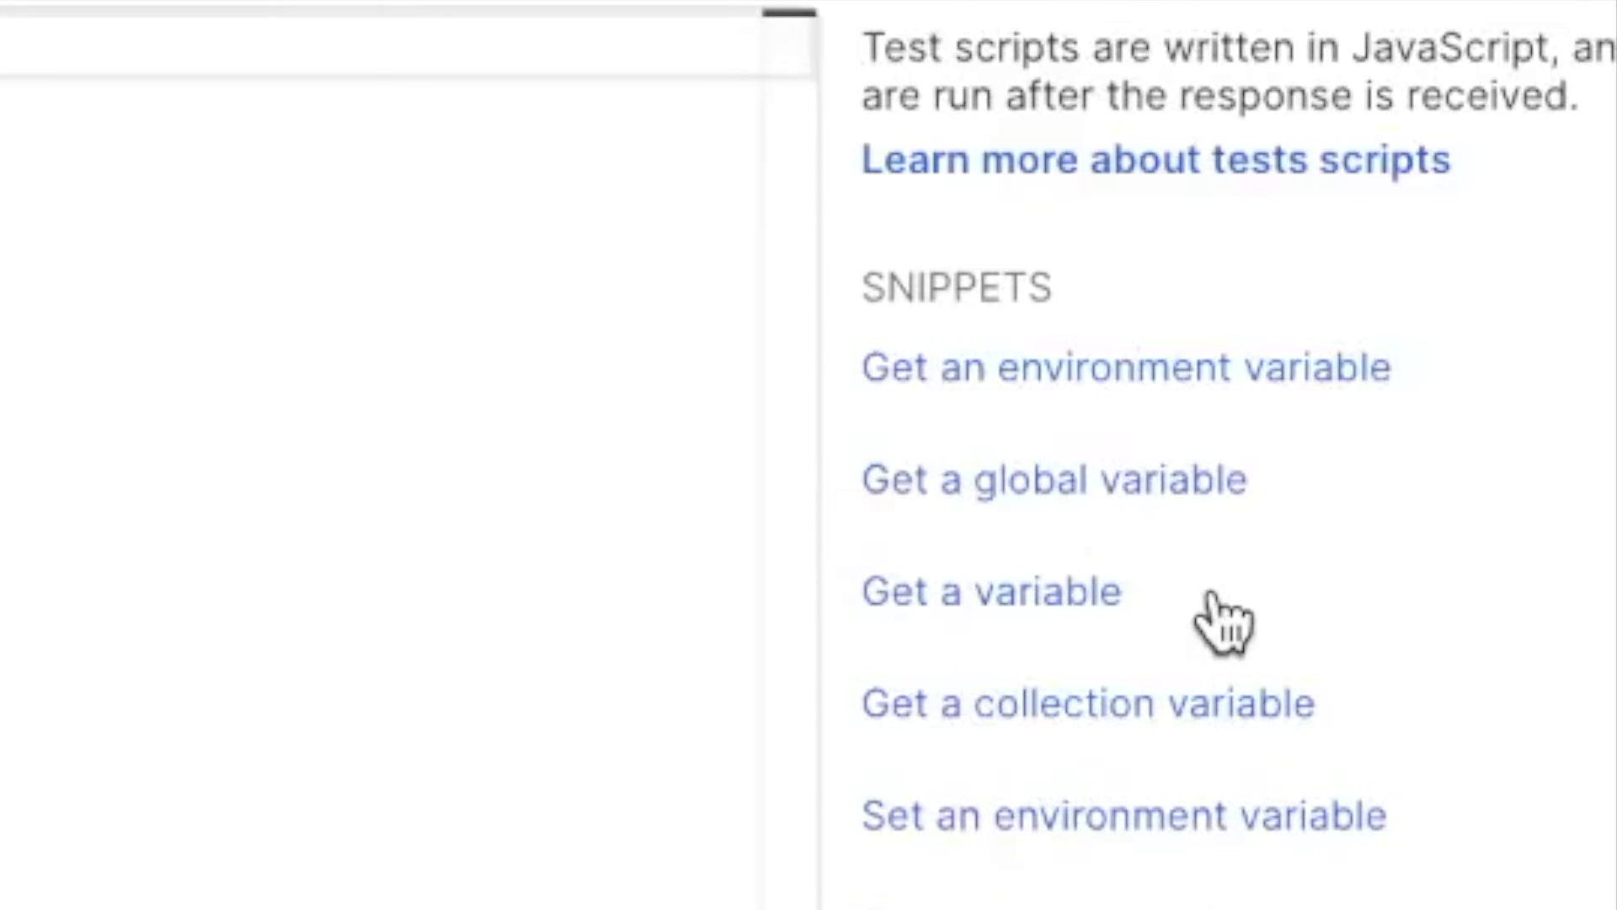
pyautogui.scroll(-5, 1210, 596)
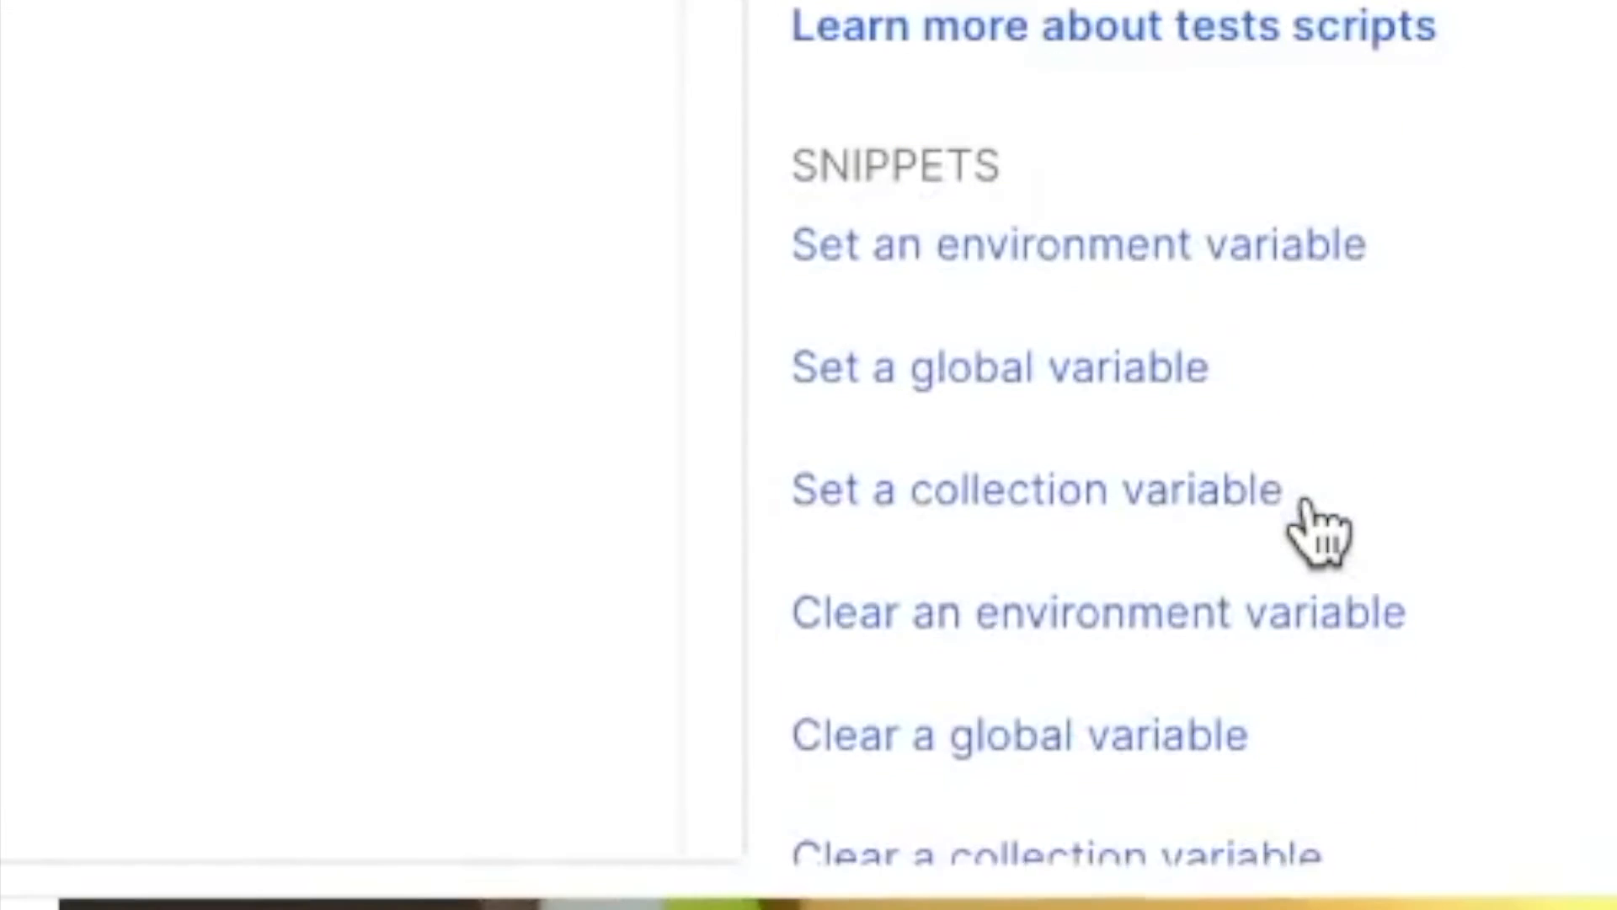
pyautogui.scroll(-4, 1306, 505)
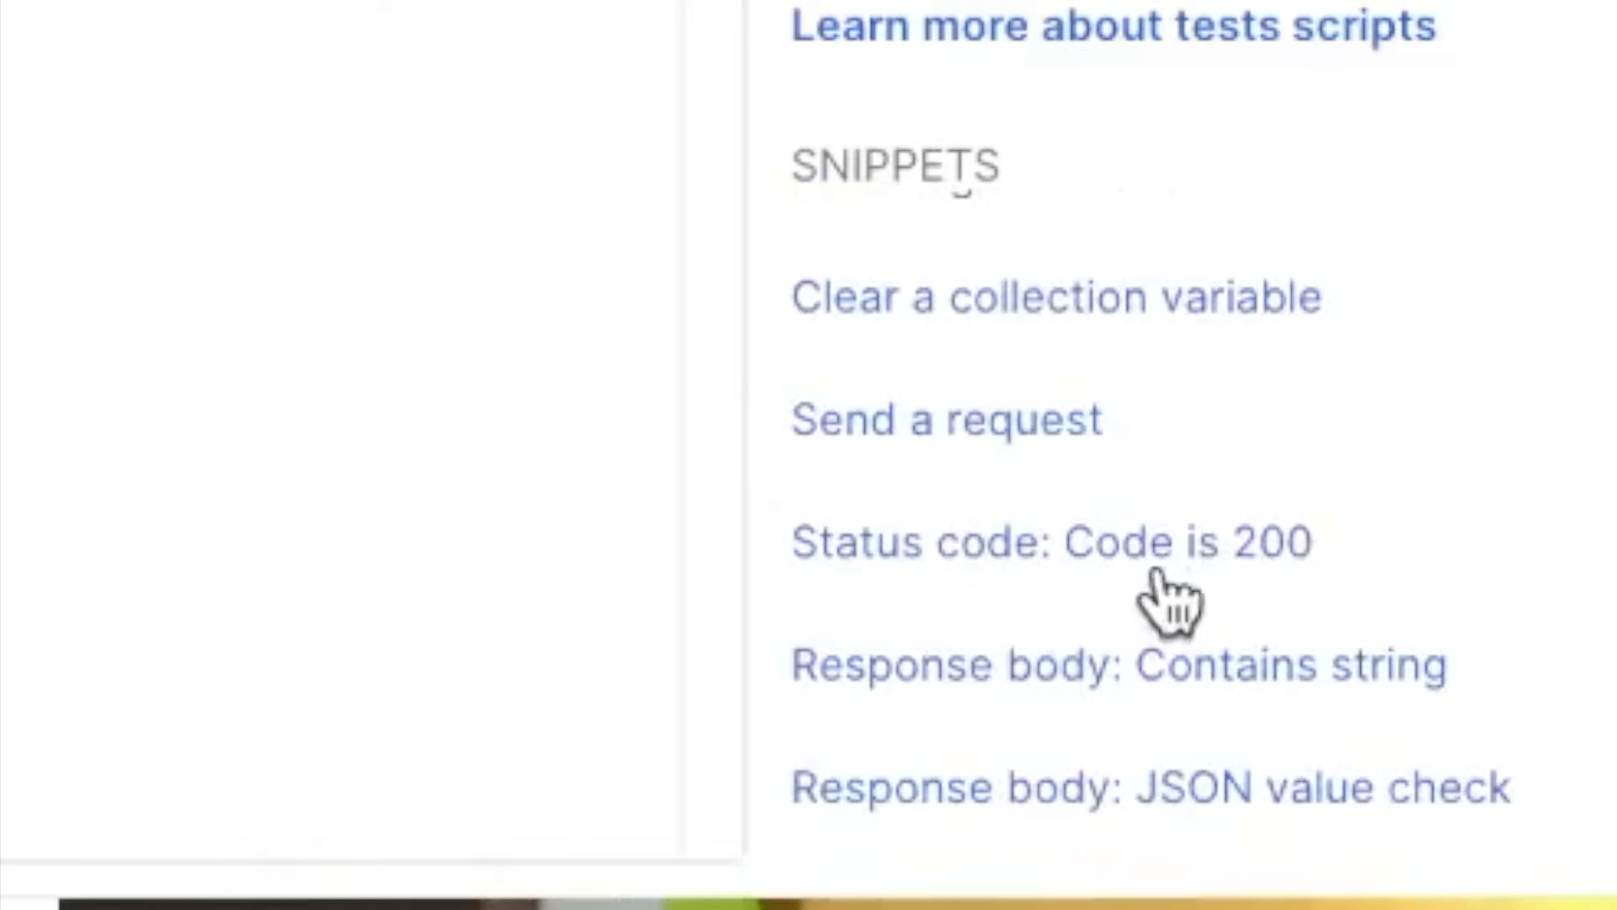
pyautogui.click(1175, 560)
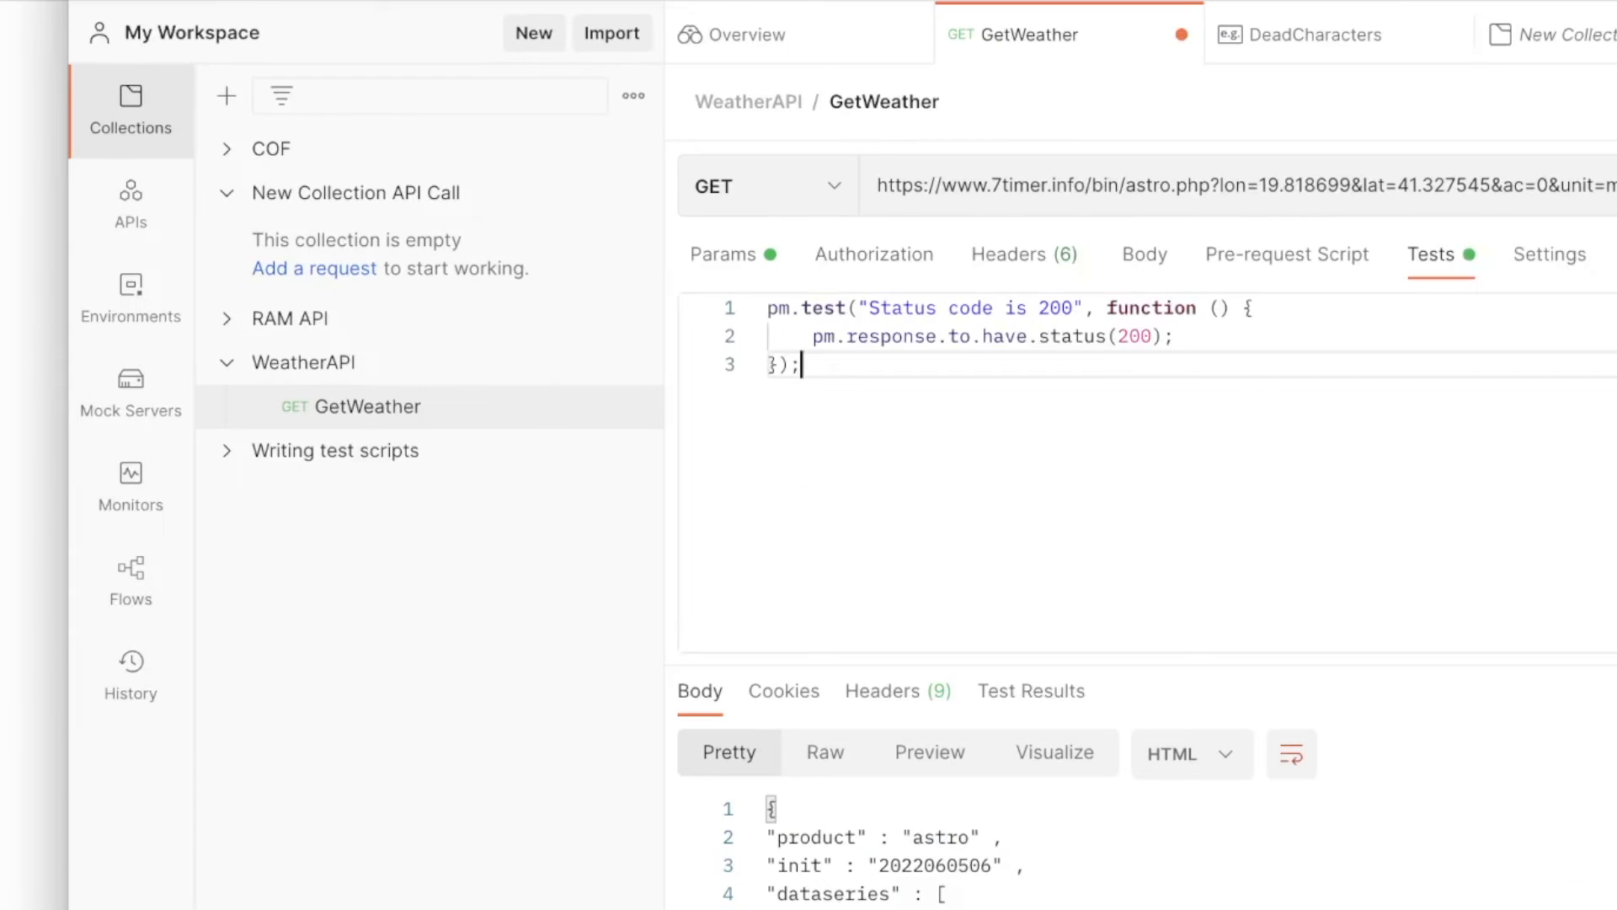
pyautogui.moveTo(1616, 690)
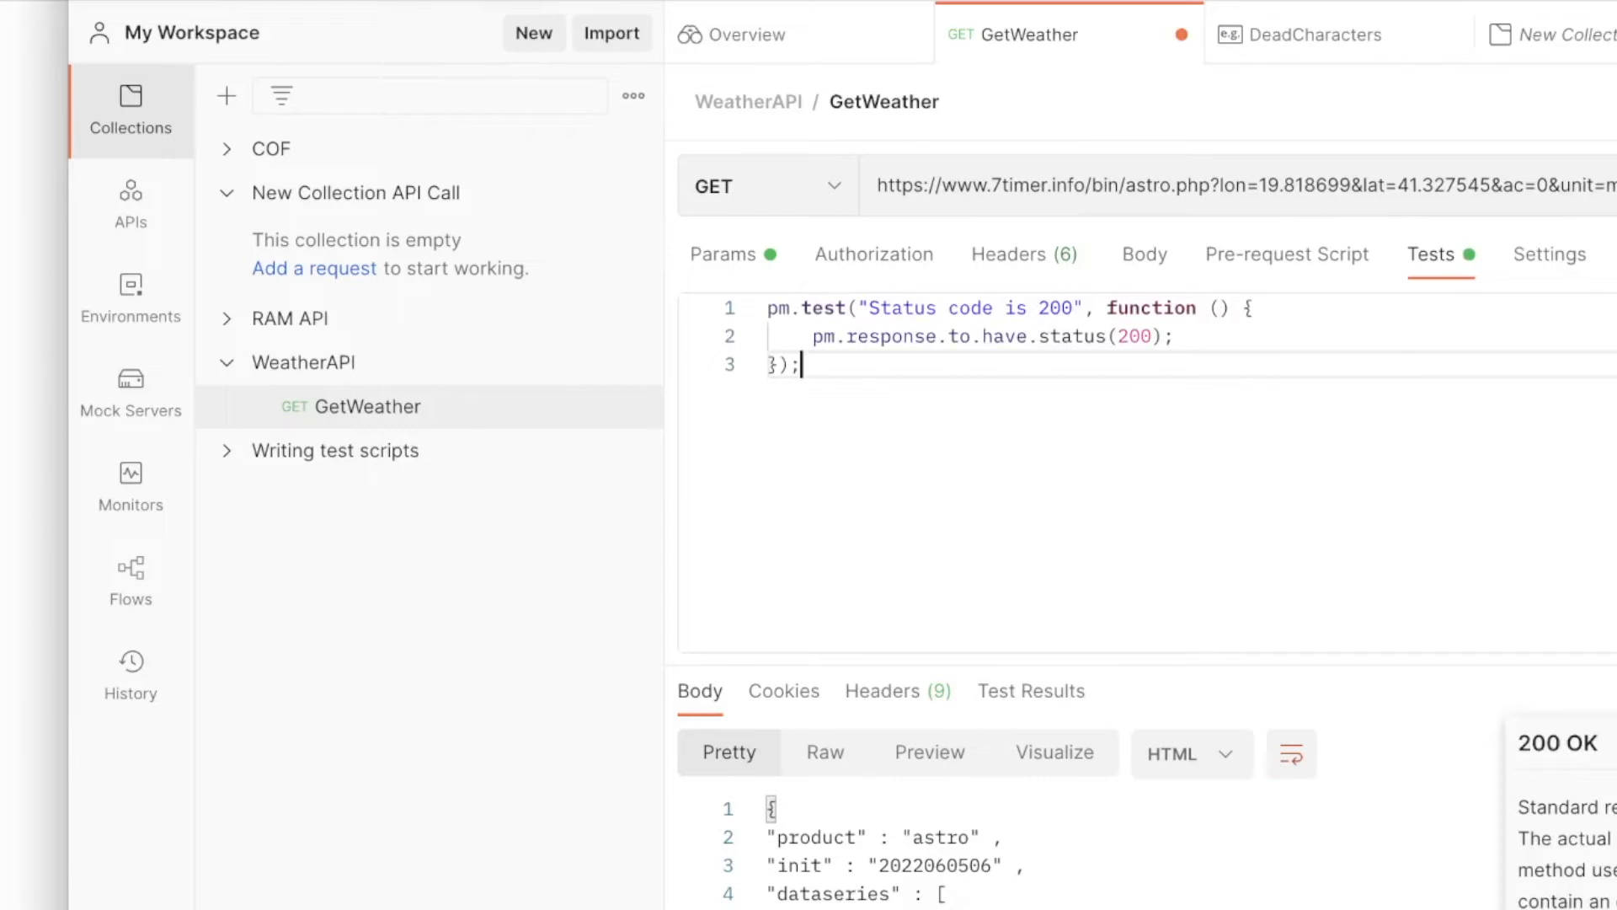
pyautogui.click(1616, 186)
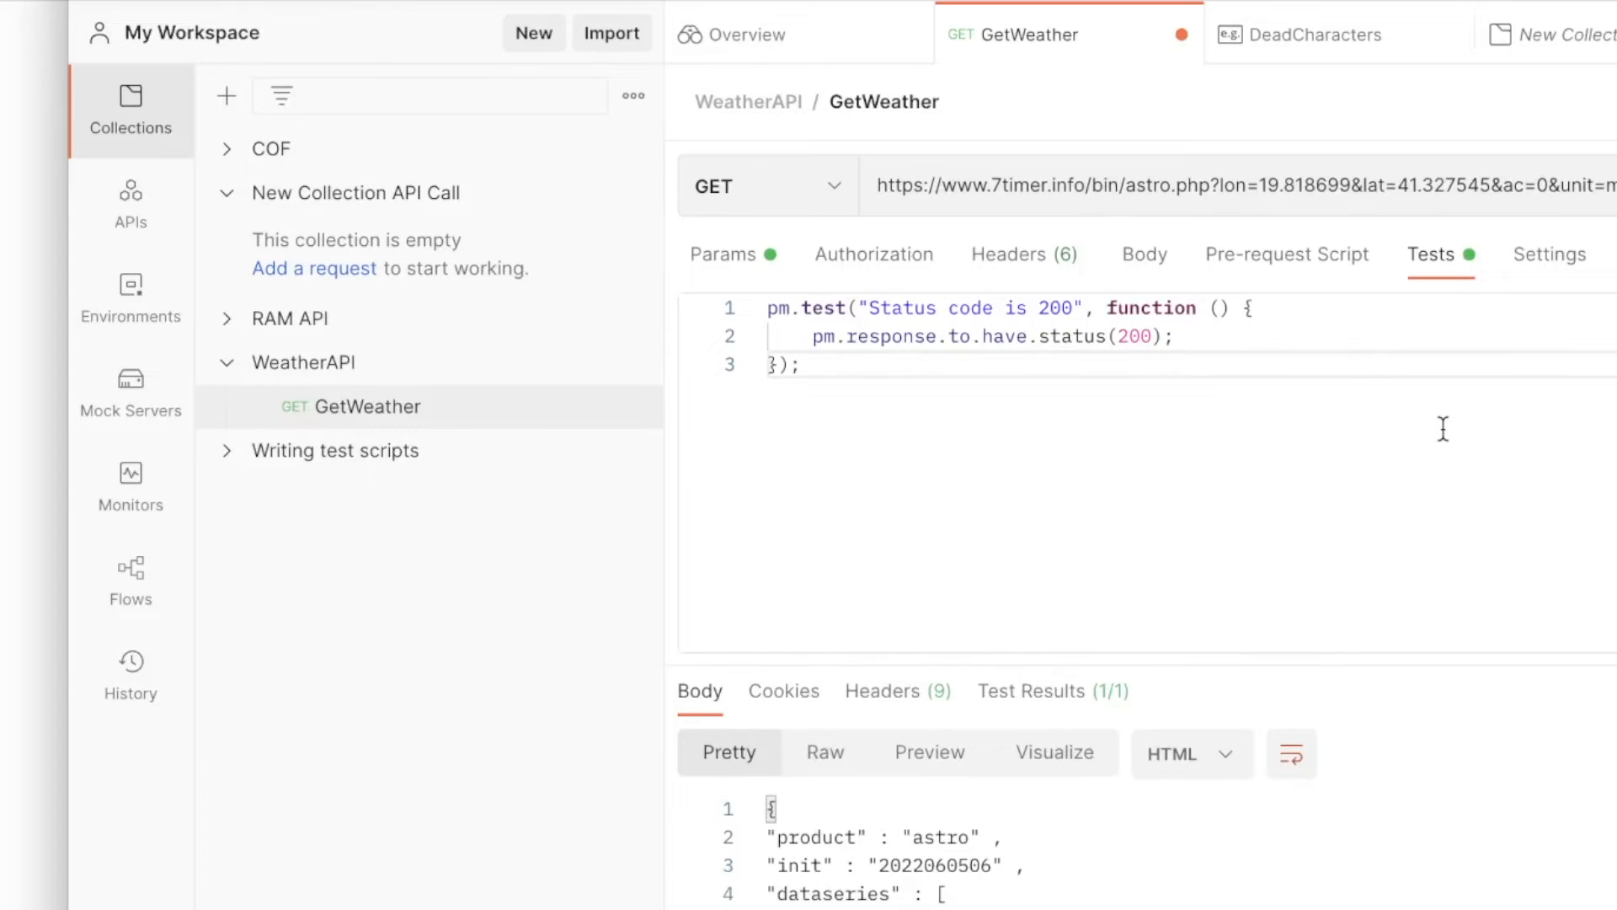
pyautogui.click(1055, 700)
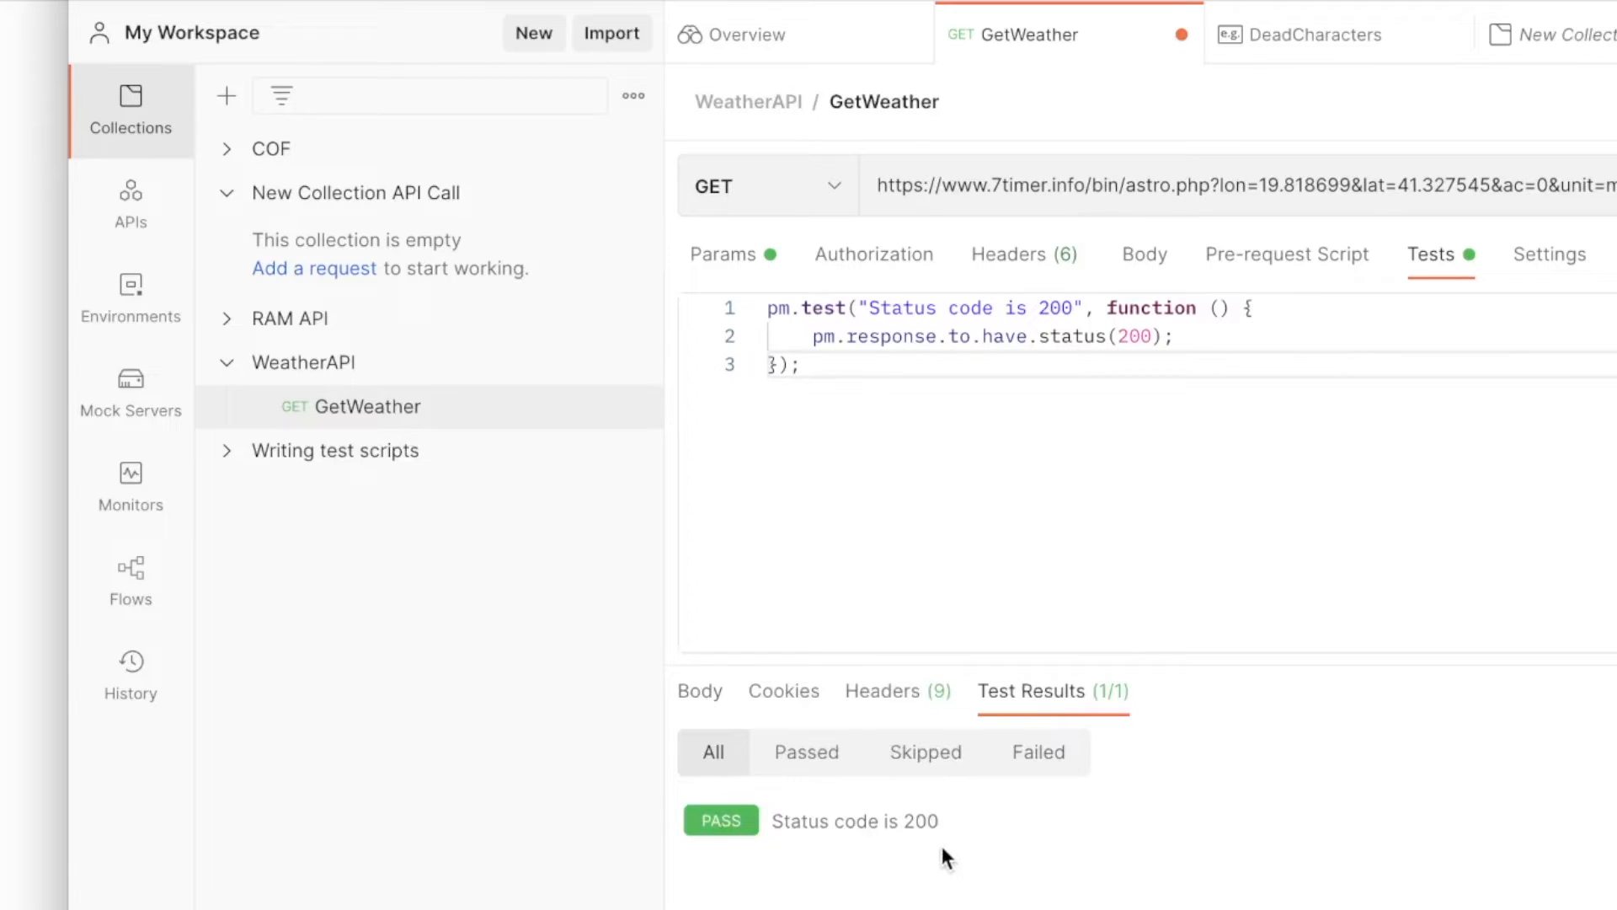
# Step: Try the status test with an expected code of 201 by resending the request, and restore the code to 200
pyautogui.click(1153, 336)
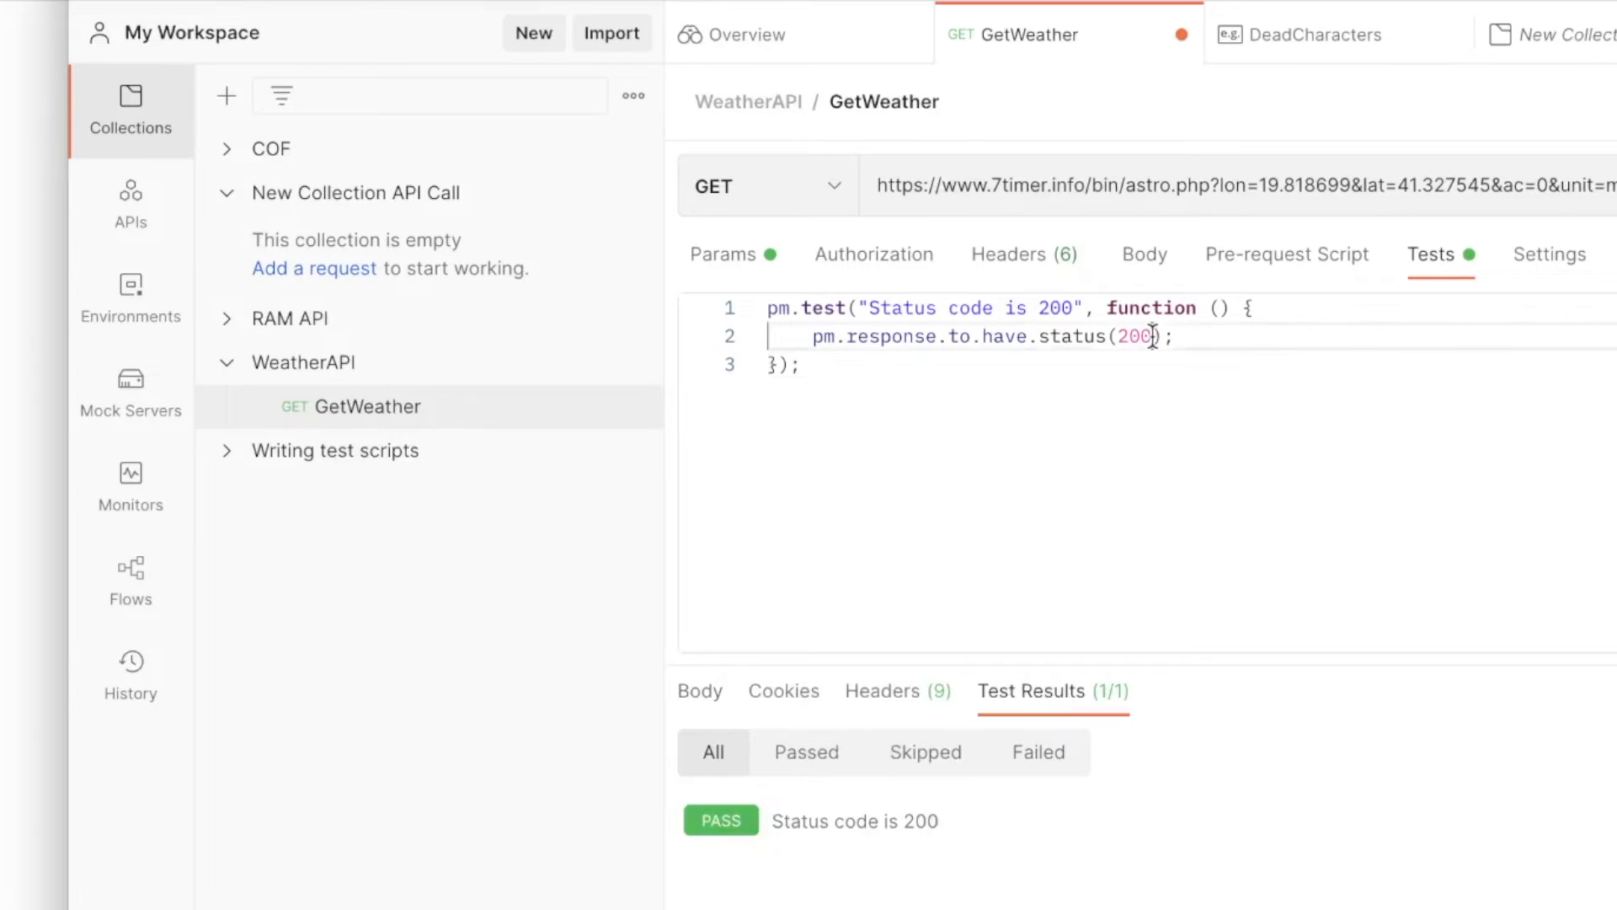
pyautogui.press('BackSpace')
pyautogui.write('1')
pyautogui.click(1616, 185)
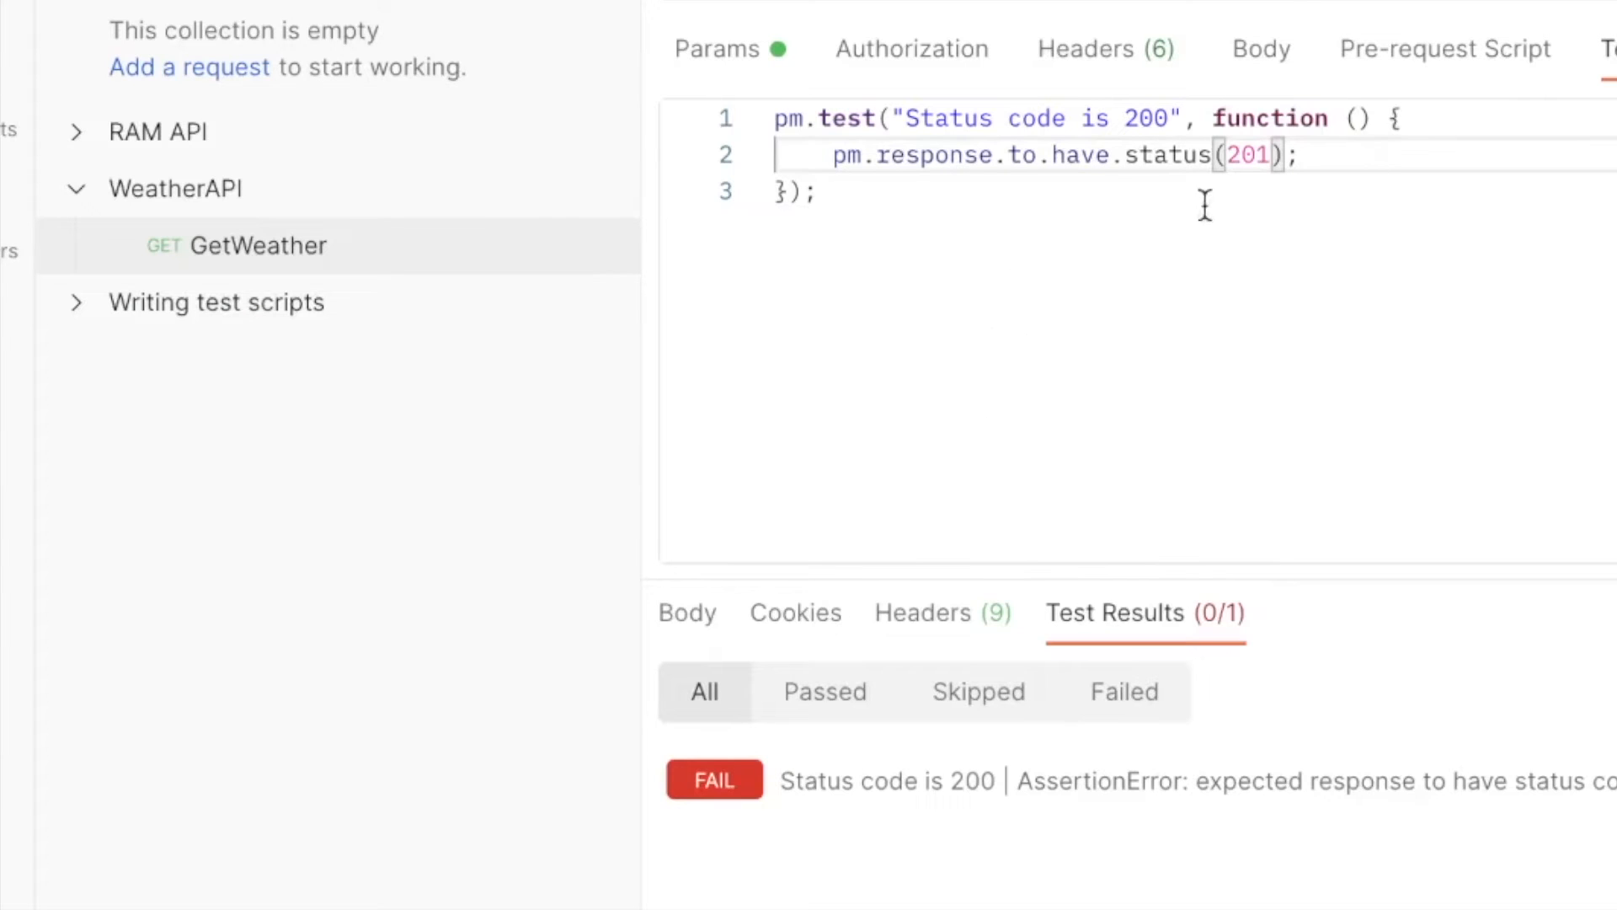
pyautogui.press('BackSpace')
pyautogui.write('0')
# Step: Add the "Response body: Contains string" snippet on a new line below the status code test
pyautogui.click(888, 478)
pyautogui.press('Return')
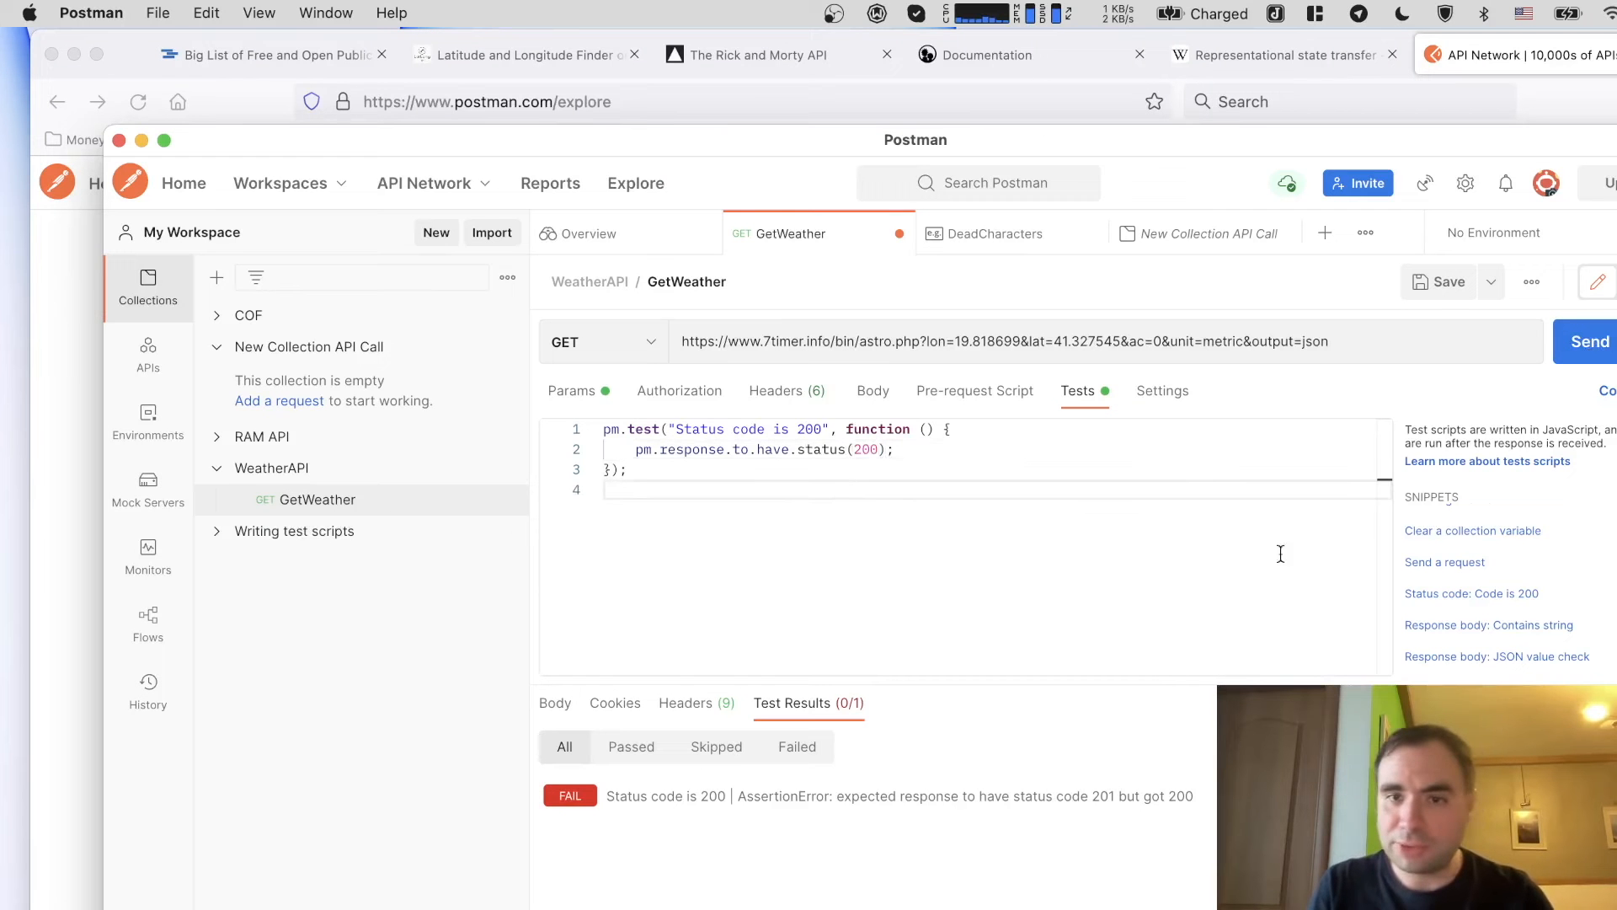
pyautogui.scroll(-1, 1521, 571)
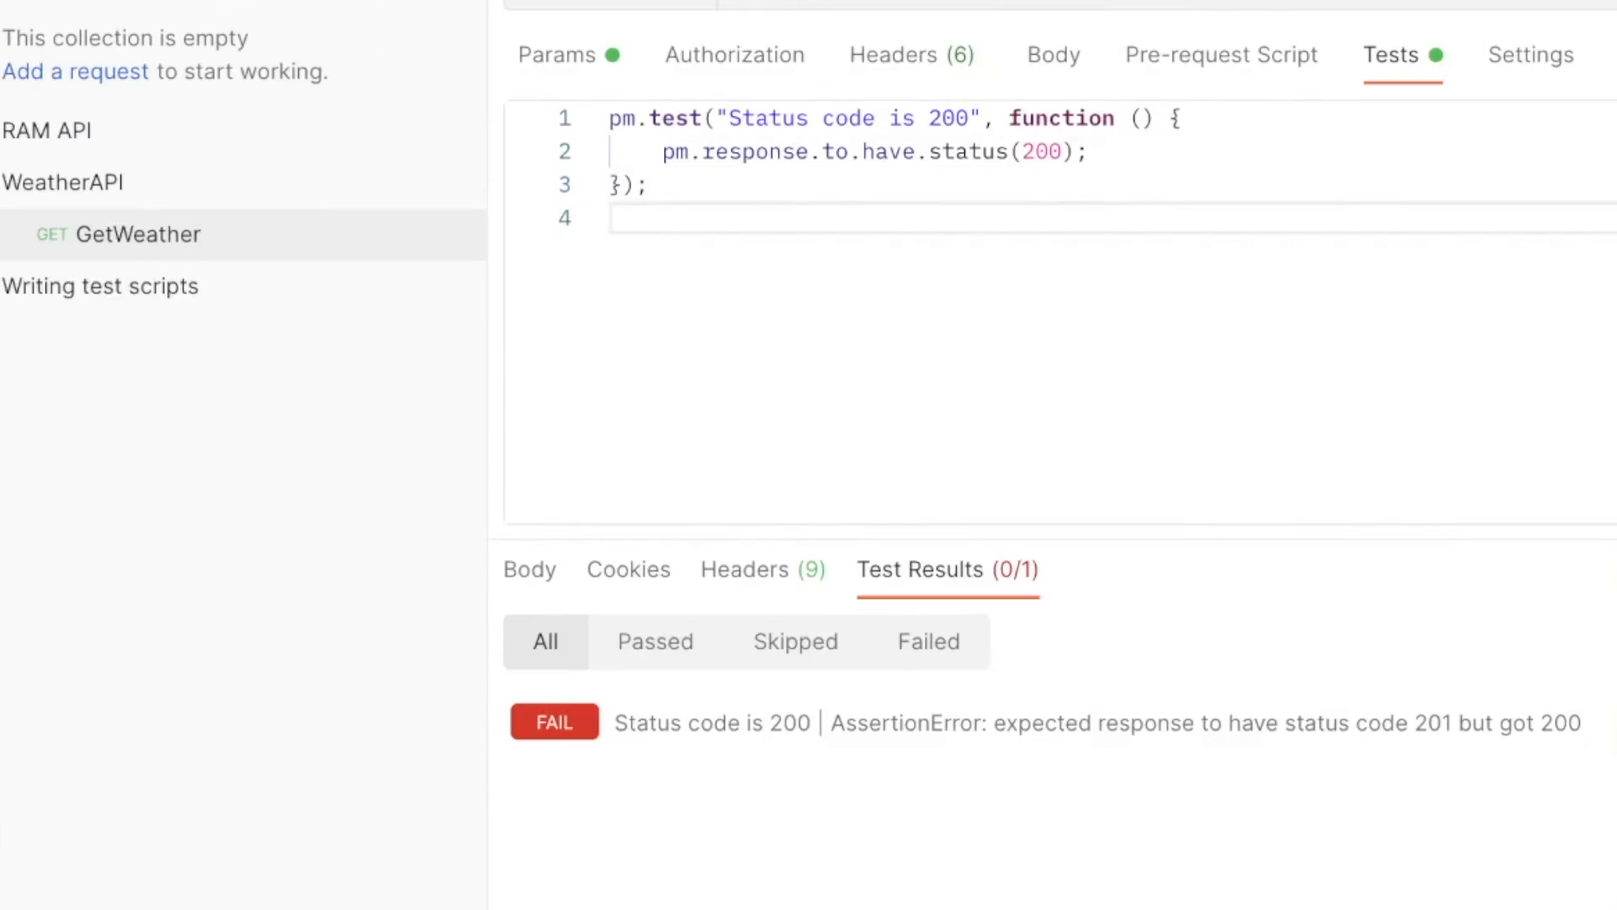
pyautogui.click(1488, 590)
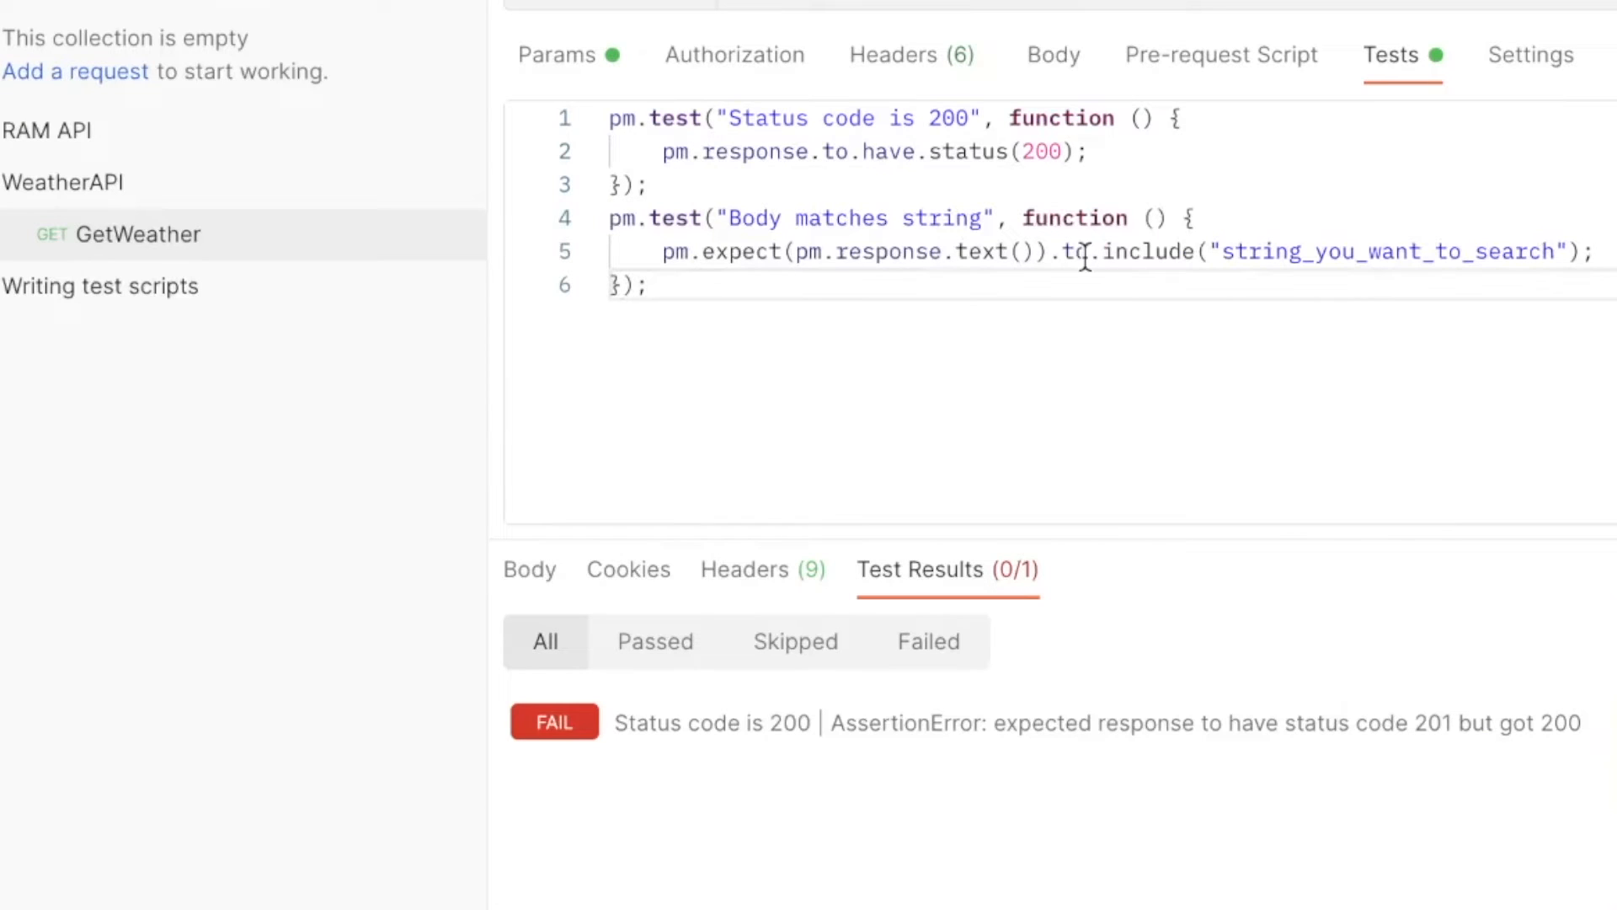
# Step: Copy the word direction from the response body and use it to replace the body test's placeholder search string
pyautogui.click(563, 577)
pyautogui.scroll(-2, 829, 807)
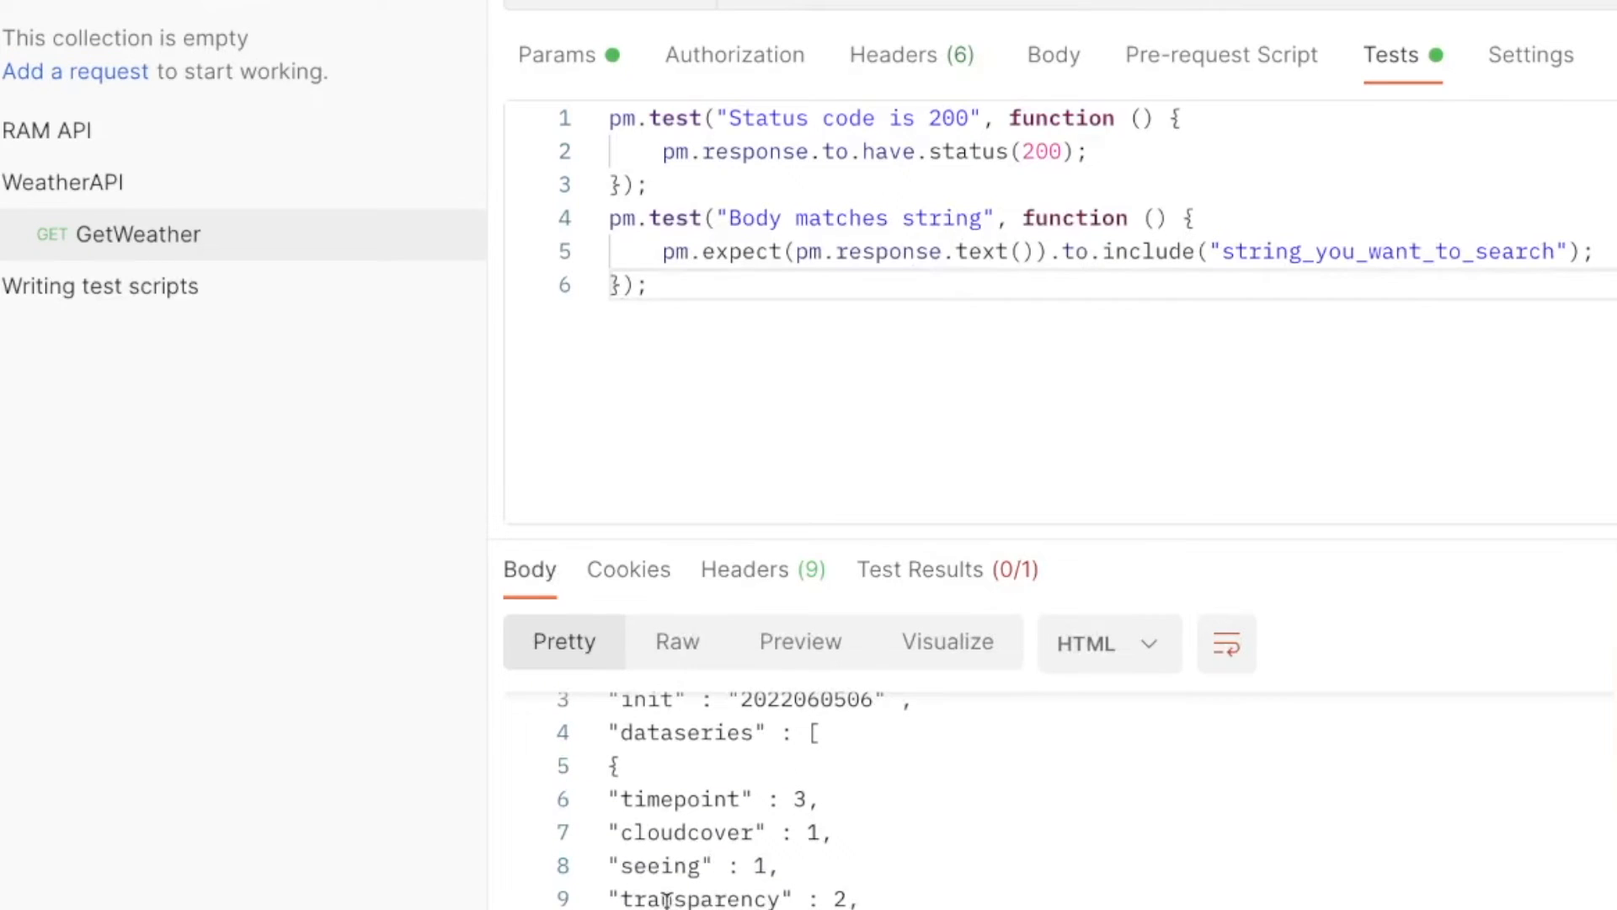
pyautogui.scroll(-2, 734, 899)
pyautogui.moveTo(685, 903); pyautogui.dragTo(610, 901)
pyautogui.press('super+c')
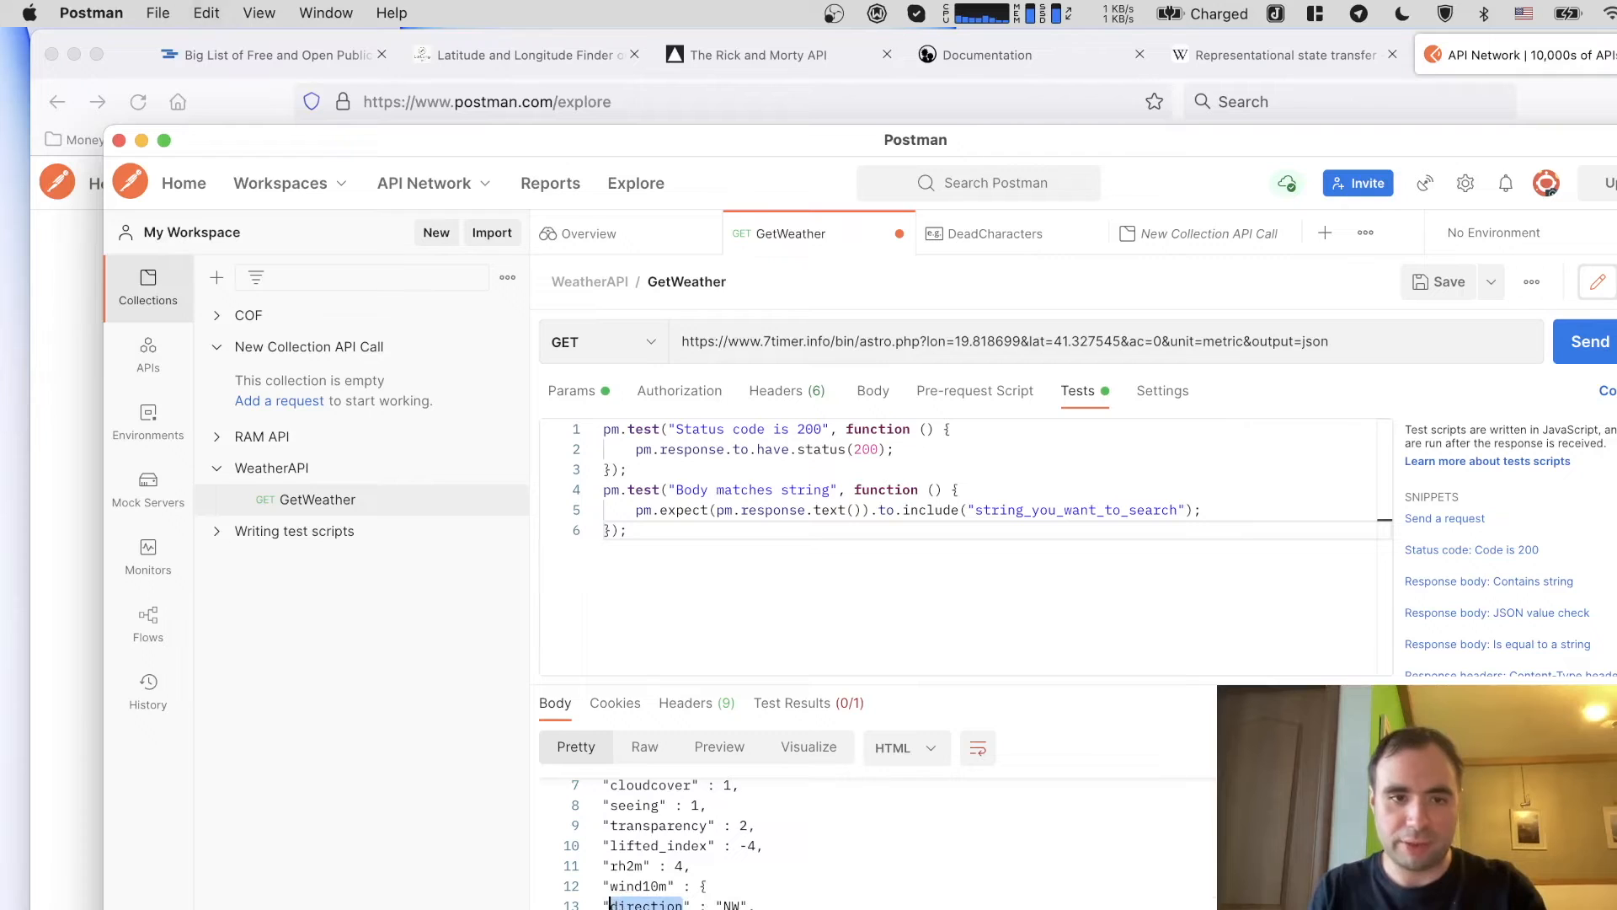
pyautogui.click(845, 516)
pyautogui.click(1036, 513)
pyautogui.doubleClick(1171, 510)
pyautogui.write('s')
pyautogui.press('BackSpace')
pyautogui.press('super+v')
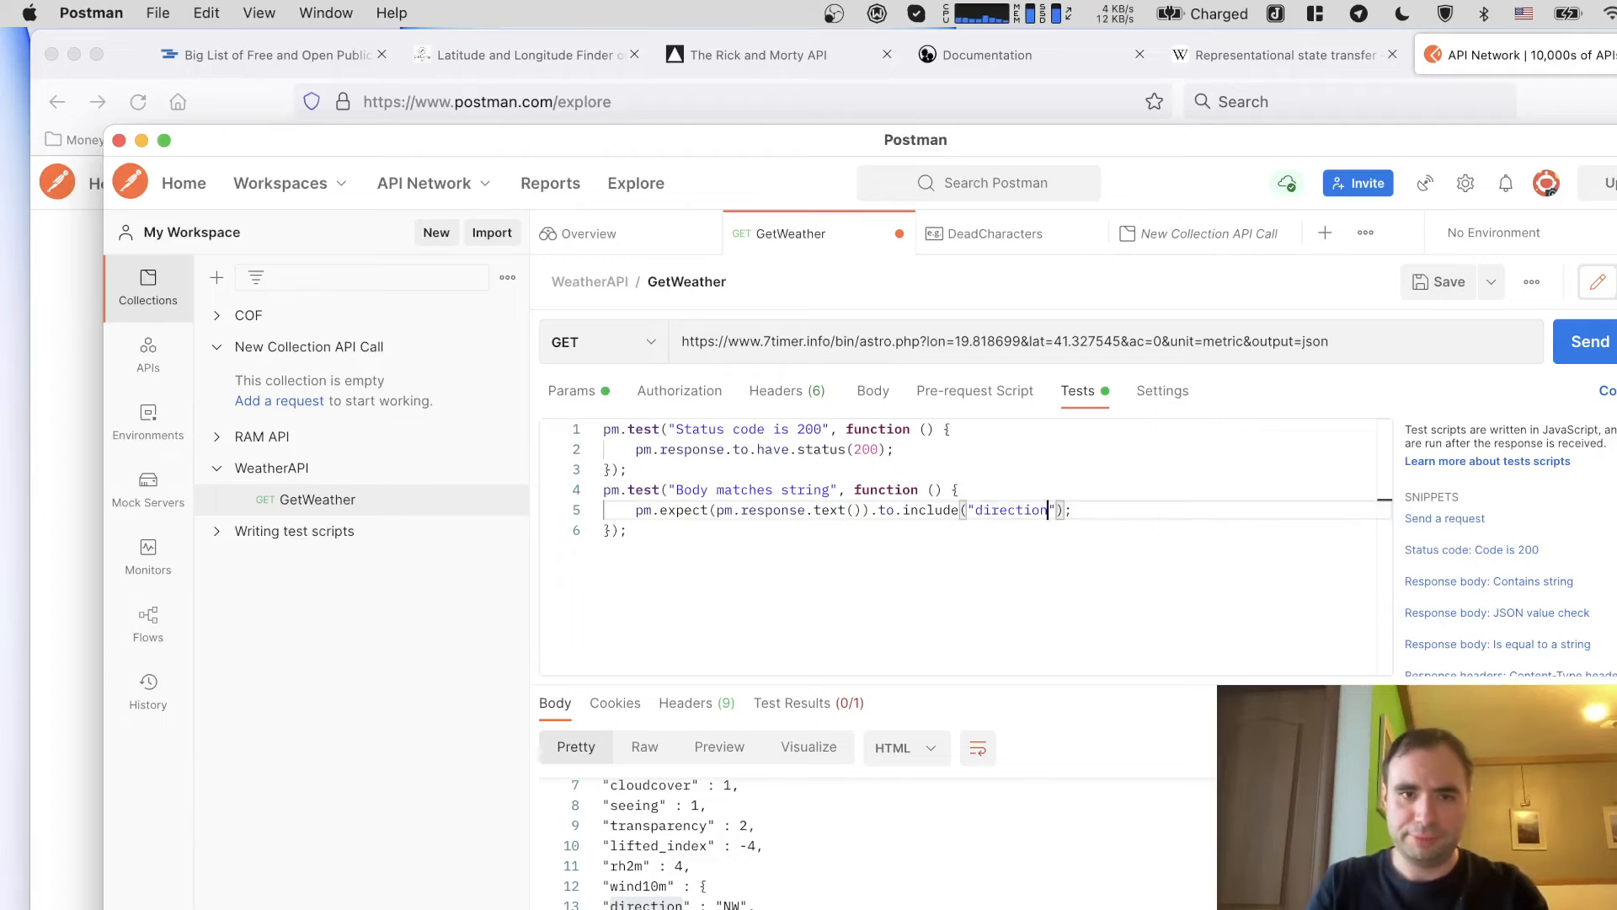
# Step: Send the request and view the results of the status code and body string tests
pyautogui.click(968, 430)
pyautogui.click(1575, 341)
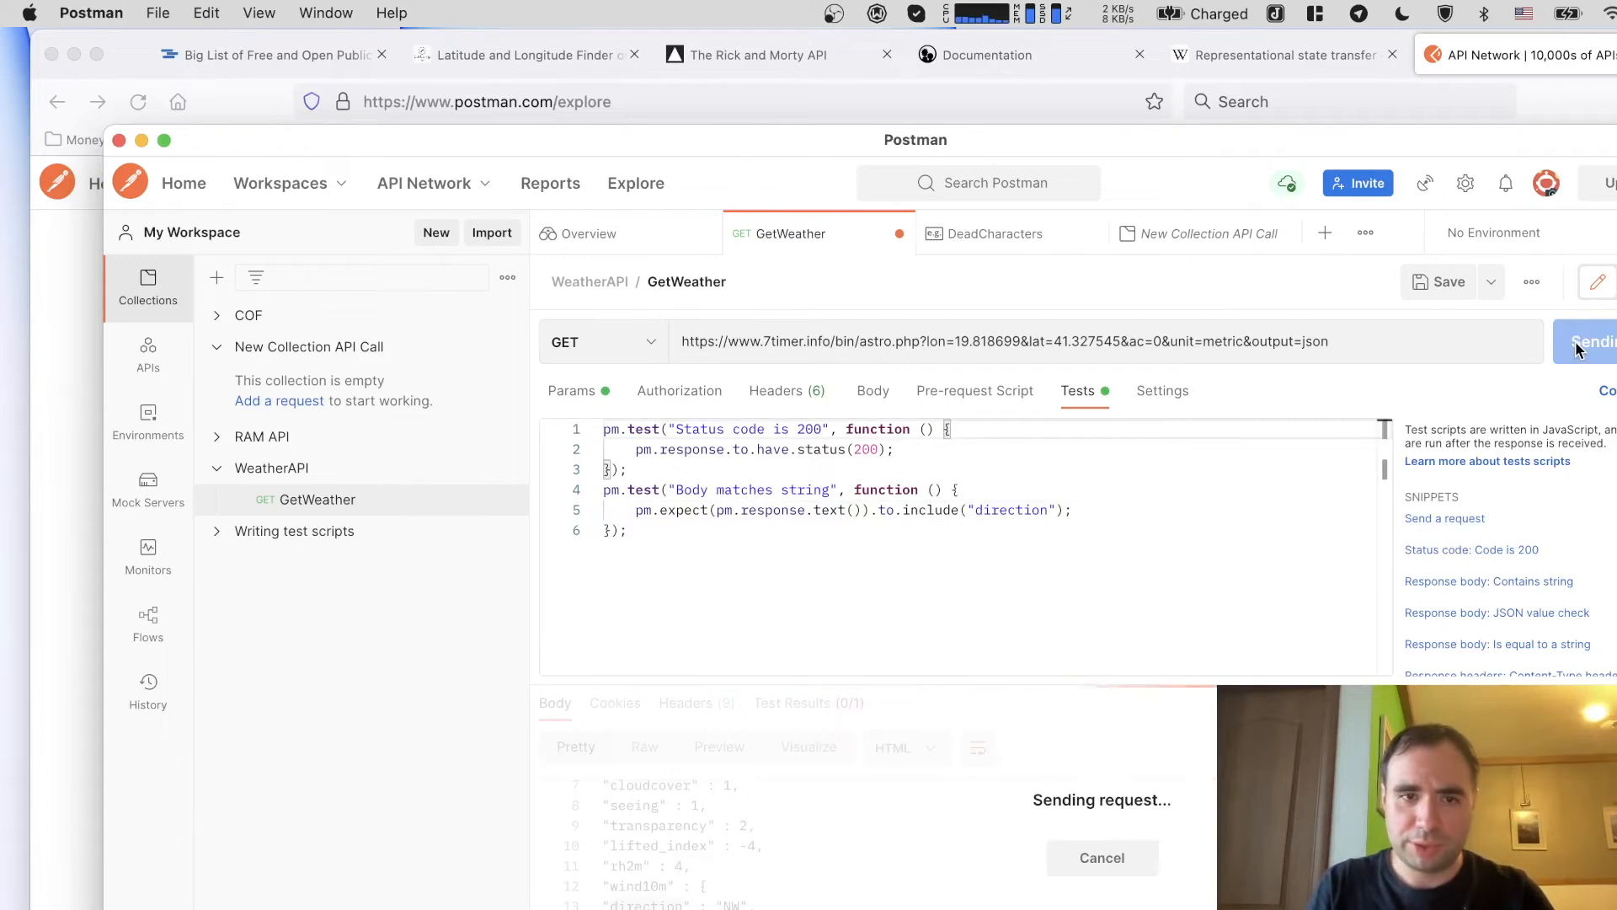
pyautogui.click(792, 703)
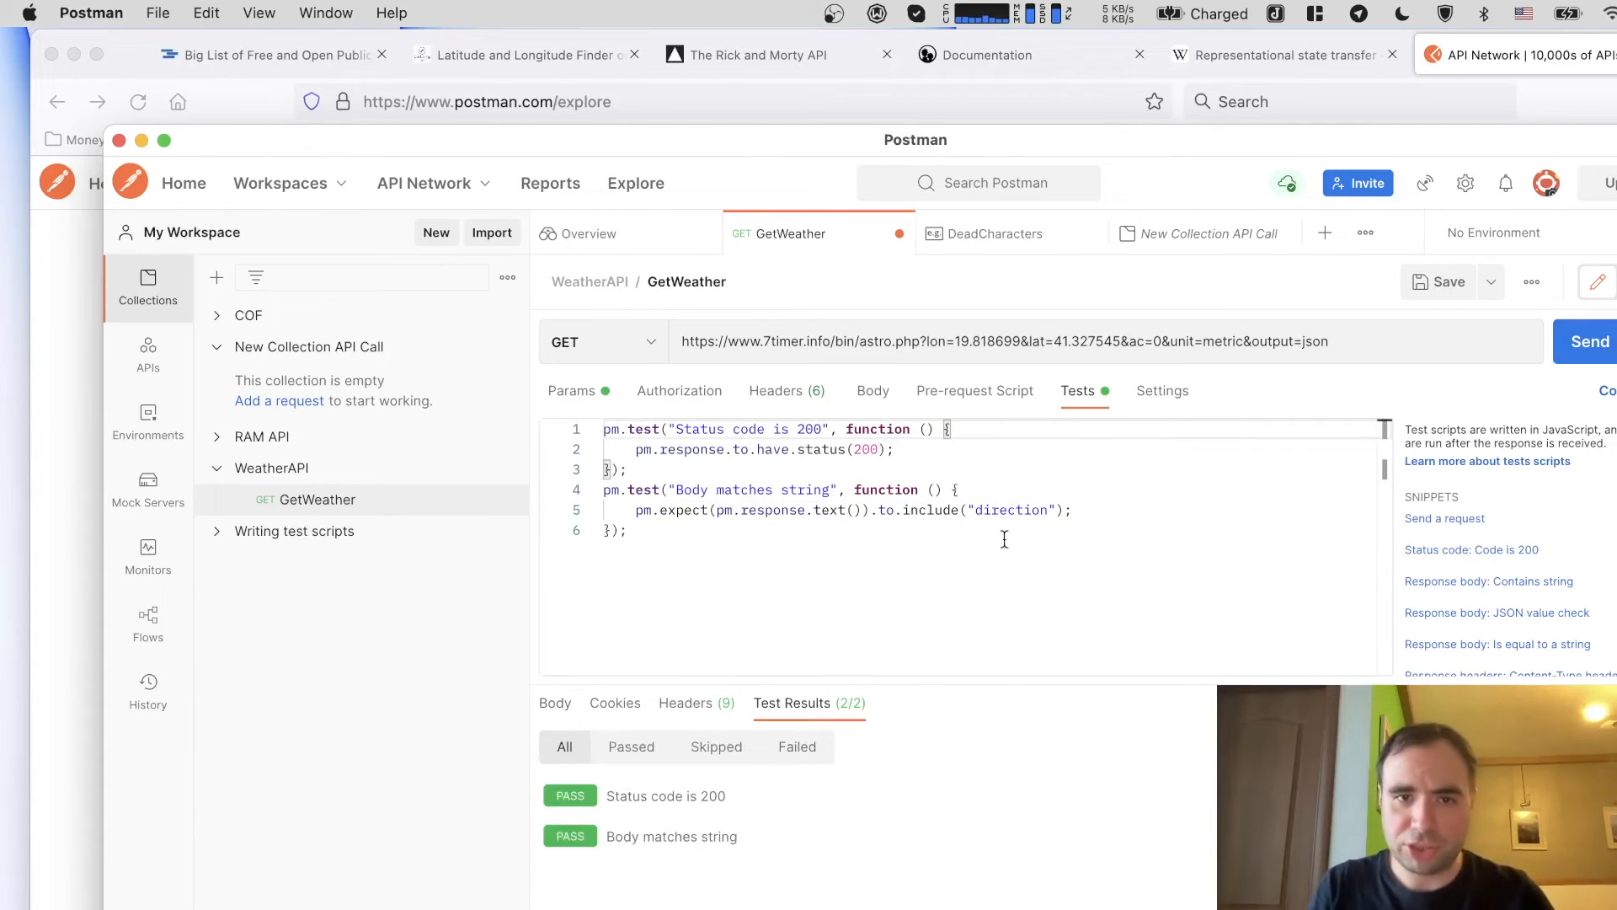
# Step: Change the string searched for in the body test to sdfsdf, resend the request and review the test results
pyautogui.click(985, 510)
pyautogui.press('BackSpace')
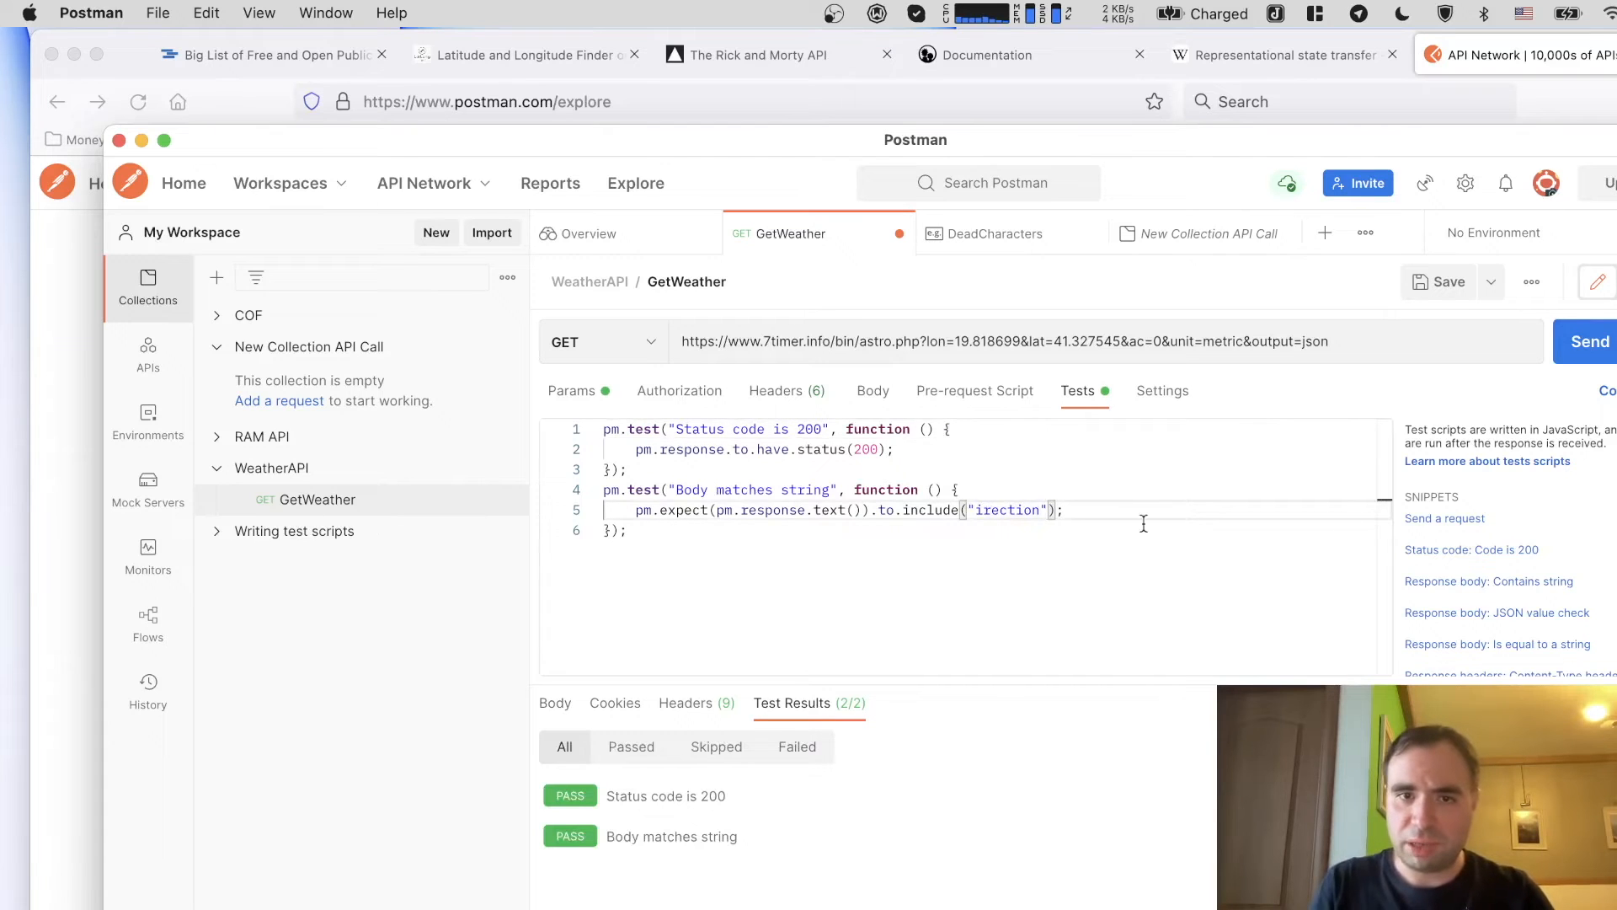
pyautogui.moveTo(1042, 509); pyautogui.dragTo(994, 510)
pyautogui.press('BackSpace')
pyautogui.press('BackSpace')
pyautogui.press('BackSpace')
pyautogui.write('sdfsdf')
pyautogui.click(1590, 345)
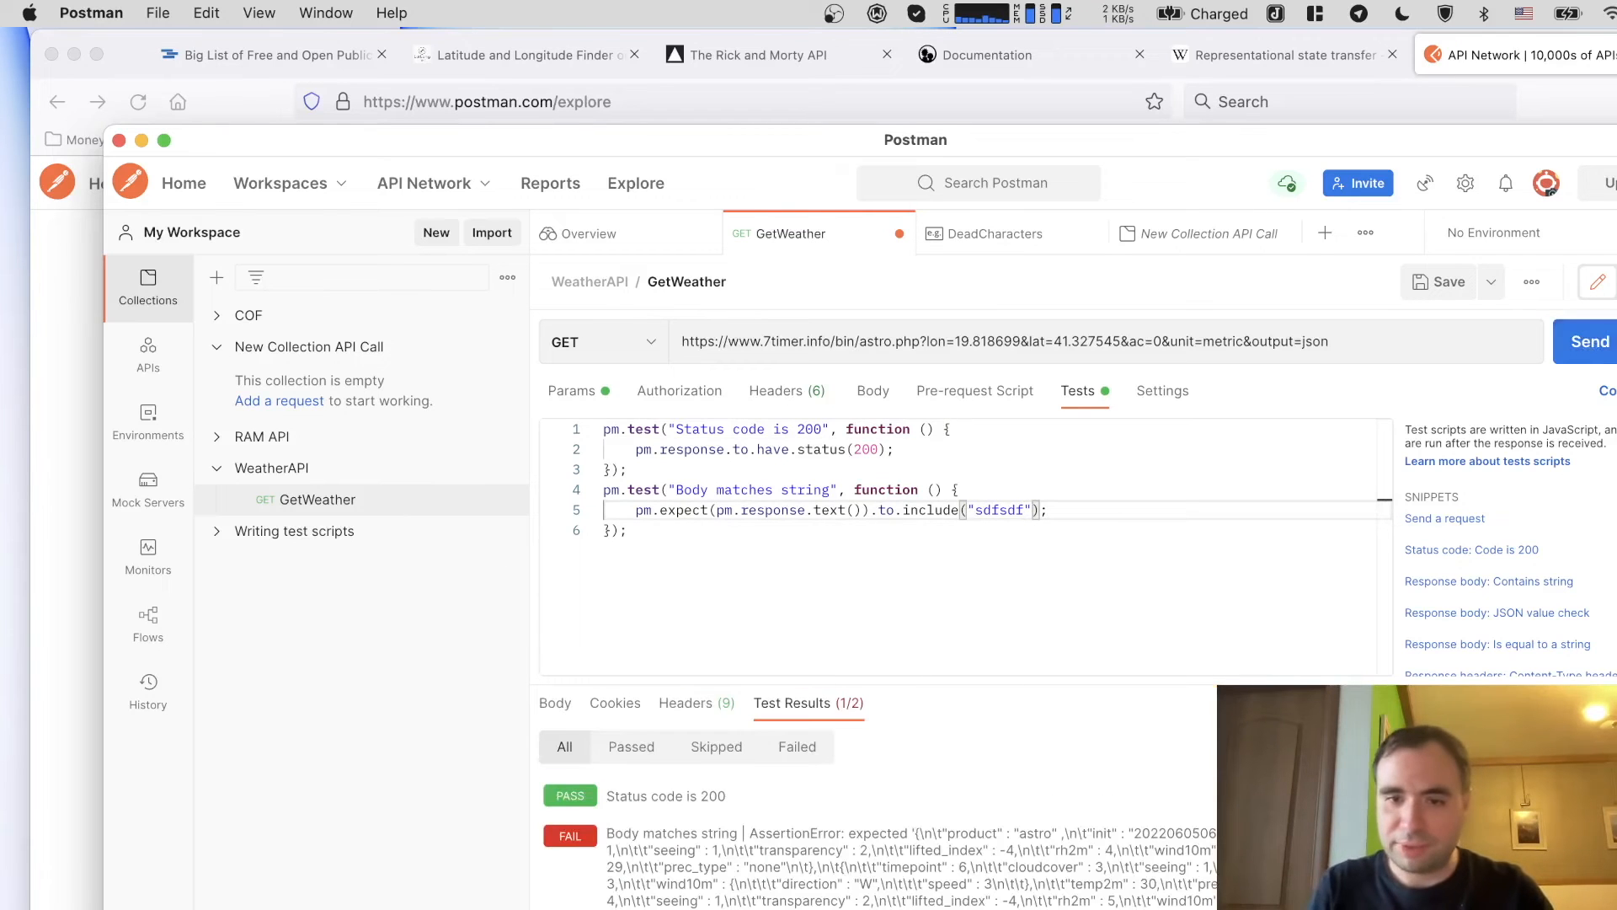
pyautogui.scroll(-1, 880, 844)
pyautogui.scroll(1, 880, 845)
pyautogui.click(1002, 541)
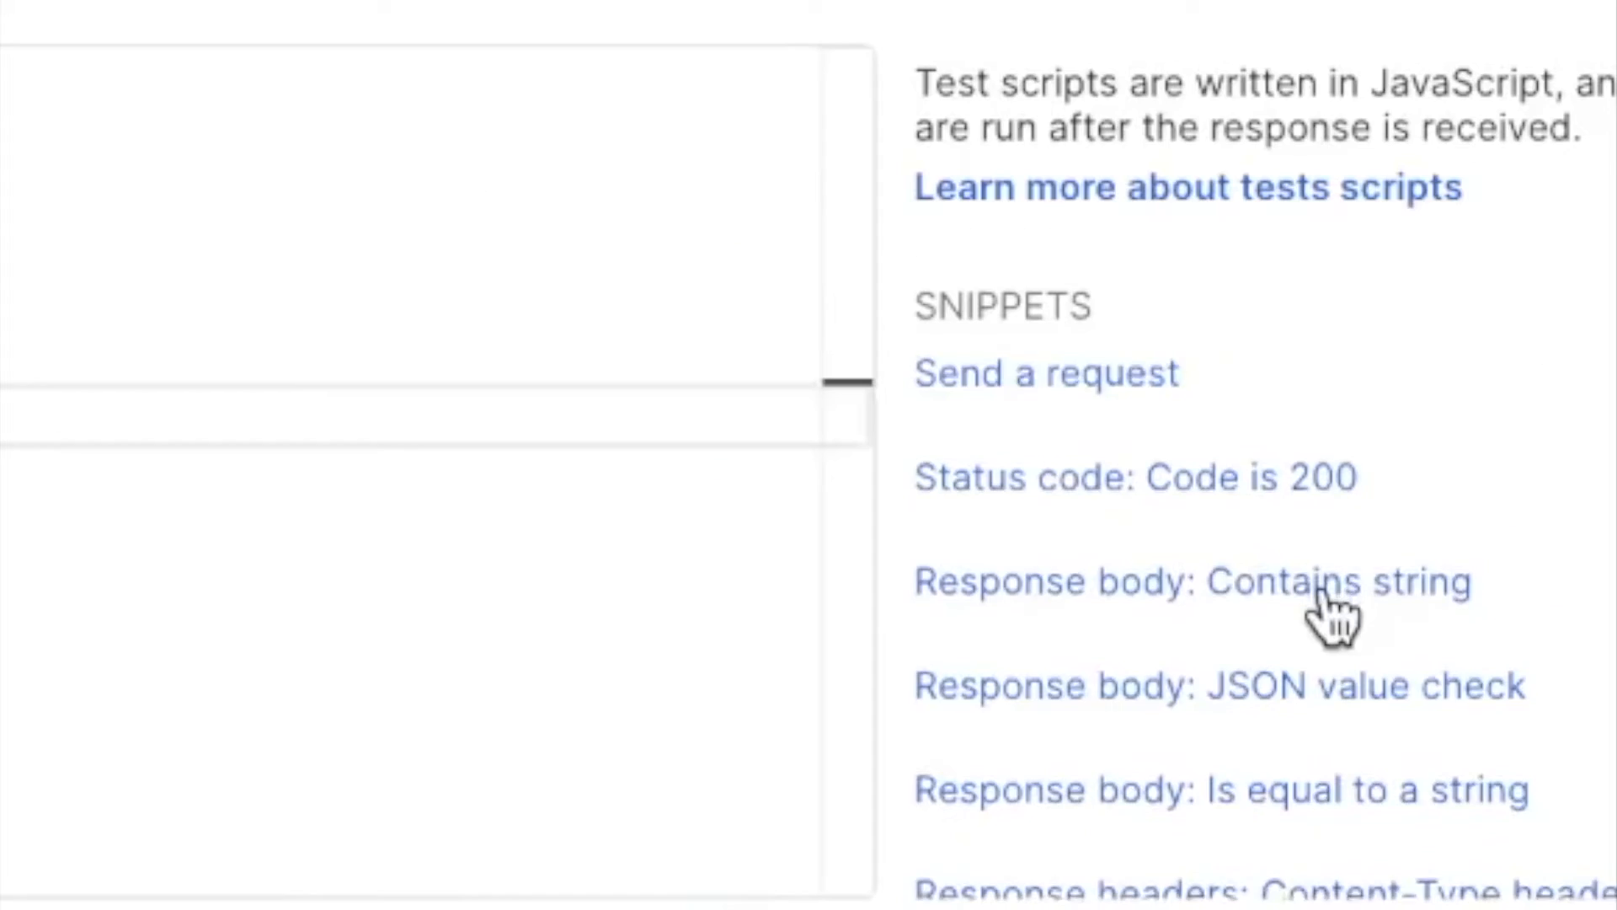
# Step: Browse the available test script snippets and review the query parameters of the GetWeather request
pyautogui.scroll(-3, 1330, 610)
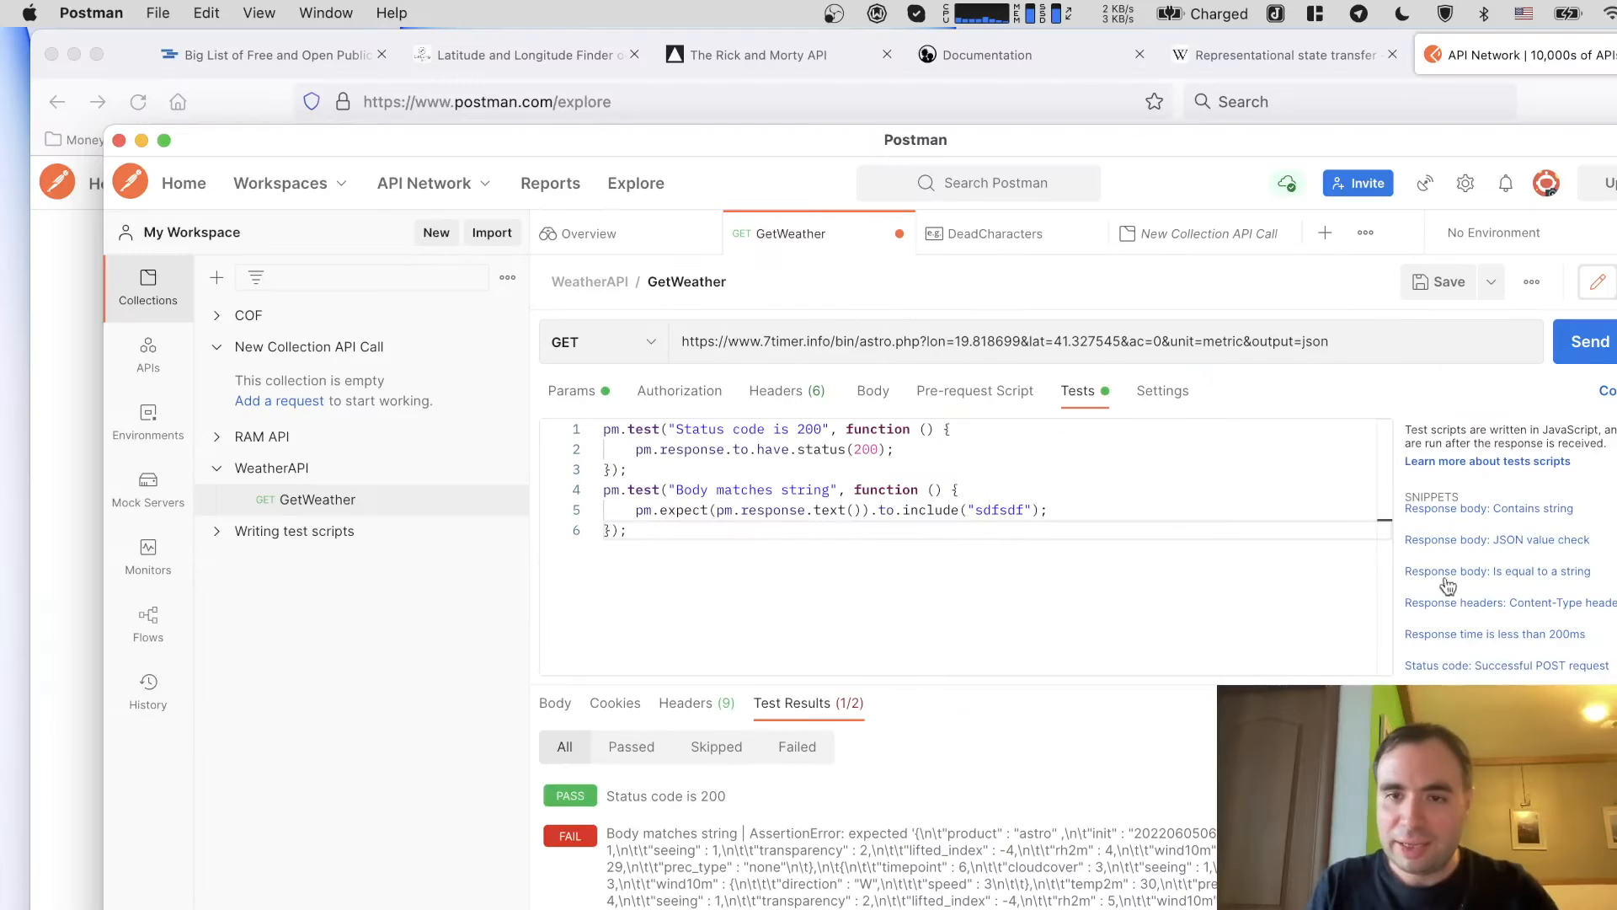
pyautogui.scroll(-4, 1529, 608)
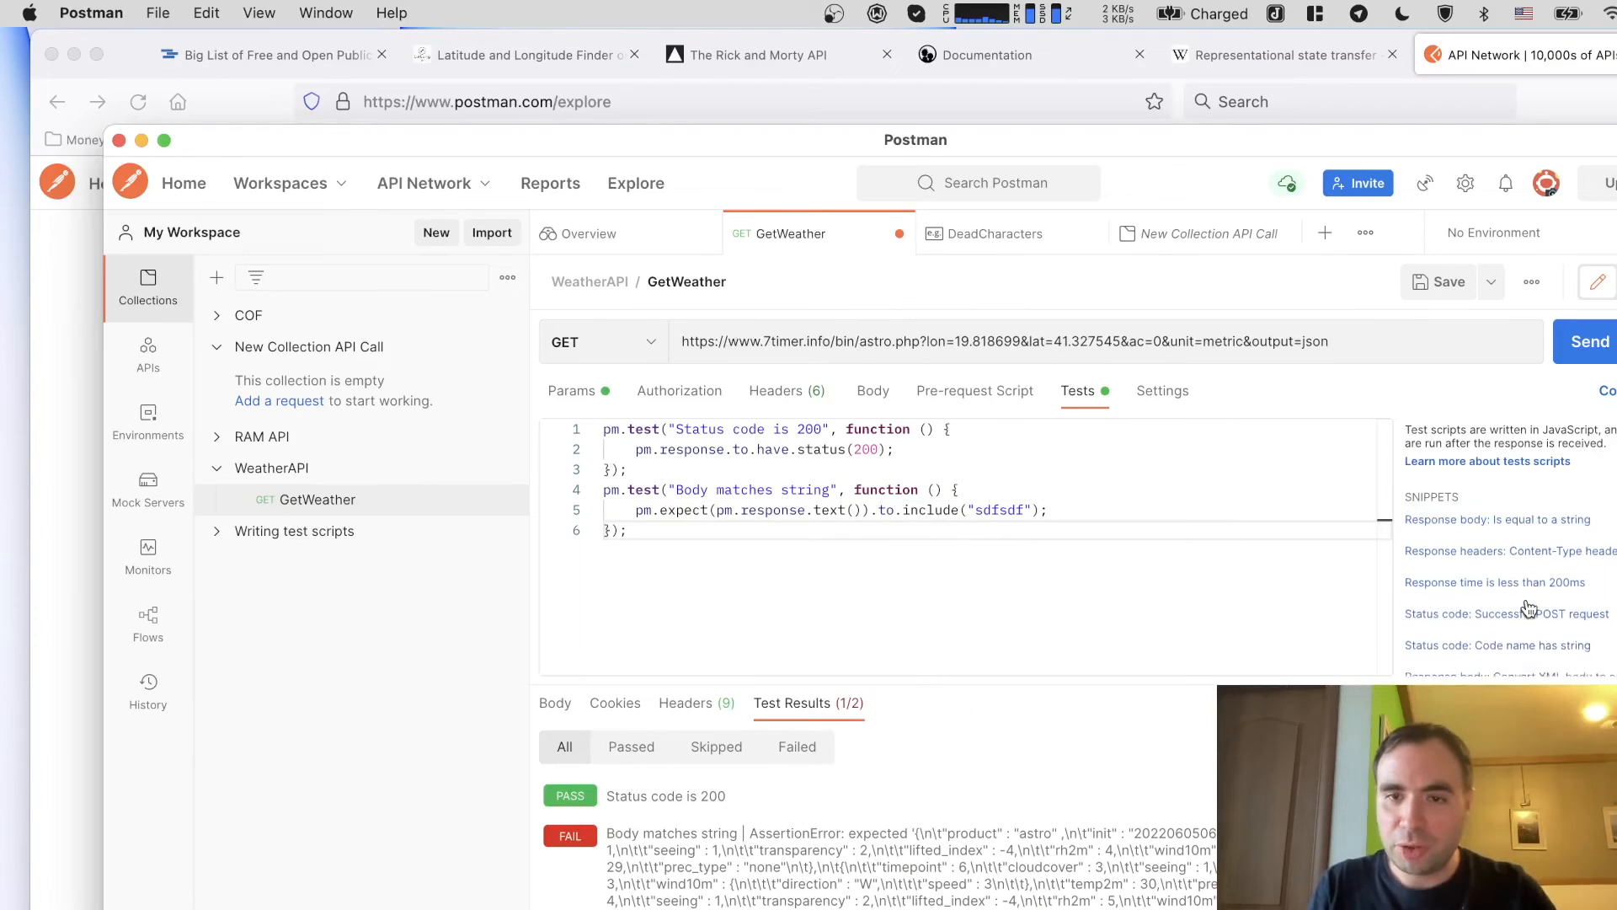
pyautogui.scroll(-1, 1529, 608)
pyautogui.scroll(10, 1529, 608)
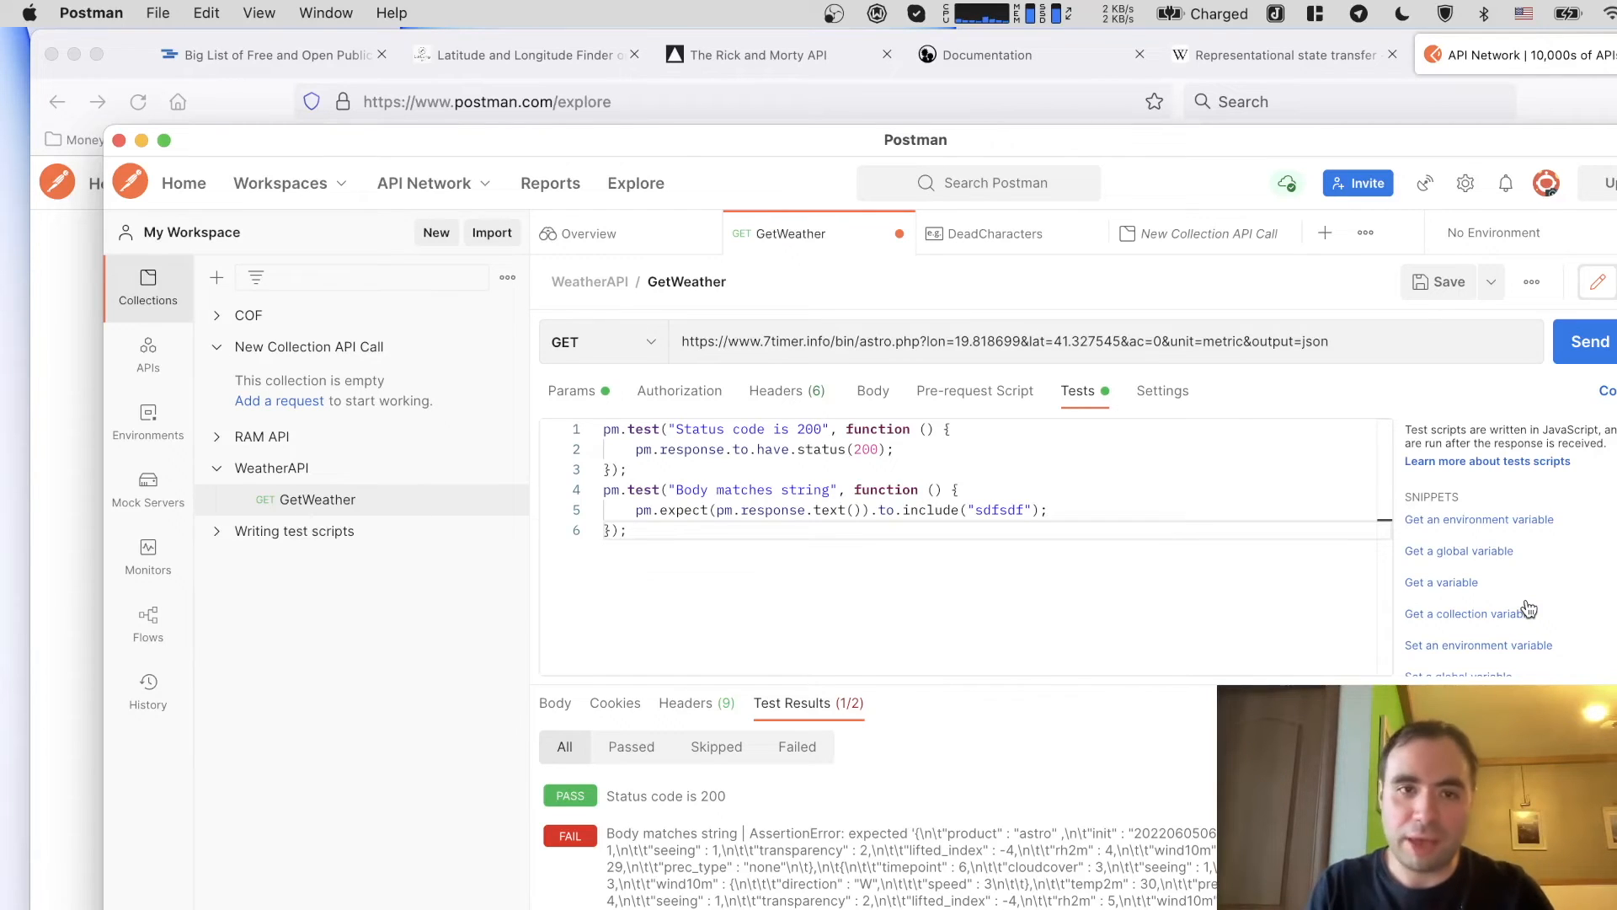
pyautogui.click(585, 391)
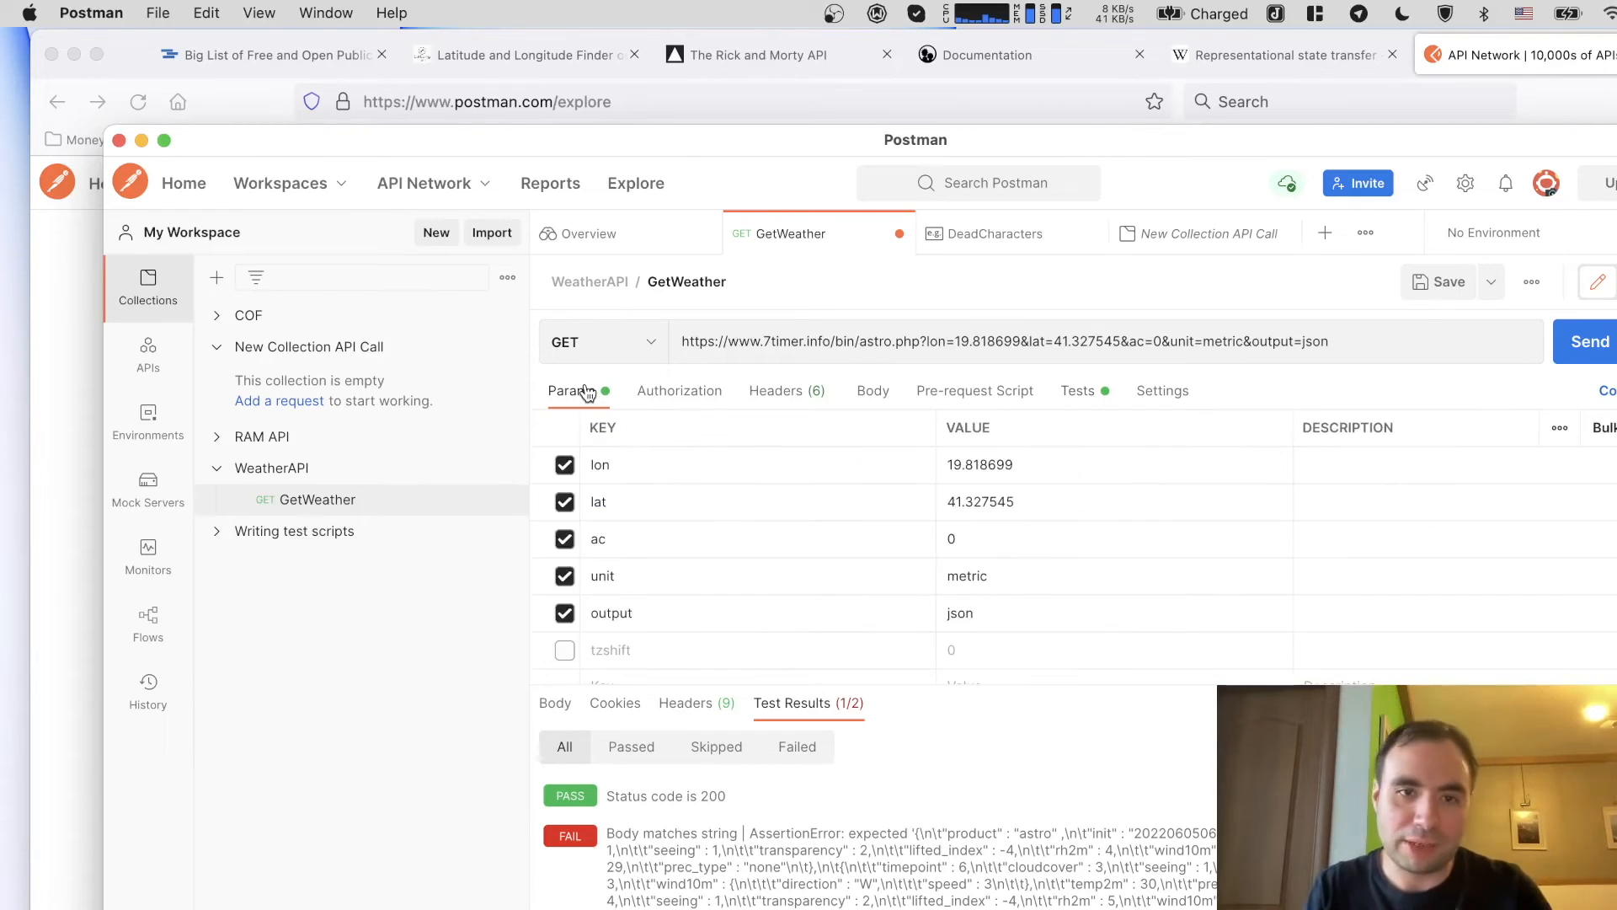
pyautogui.scroll(-1, 765, 503)
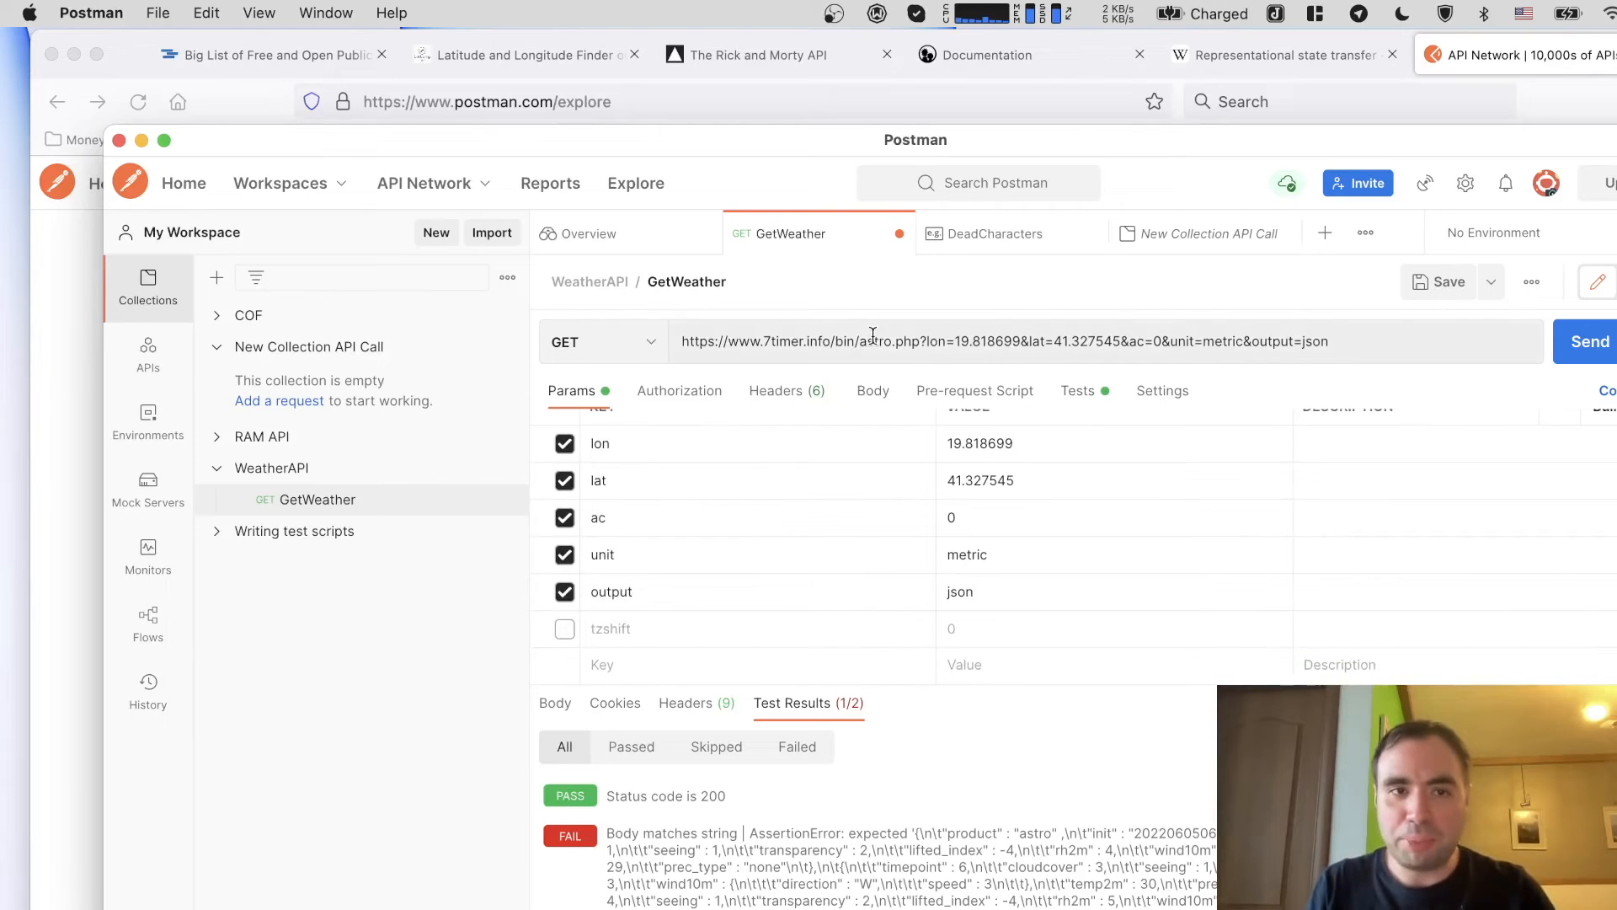
pyautogui.scroll(2, 856, 501)
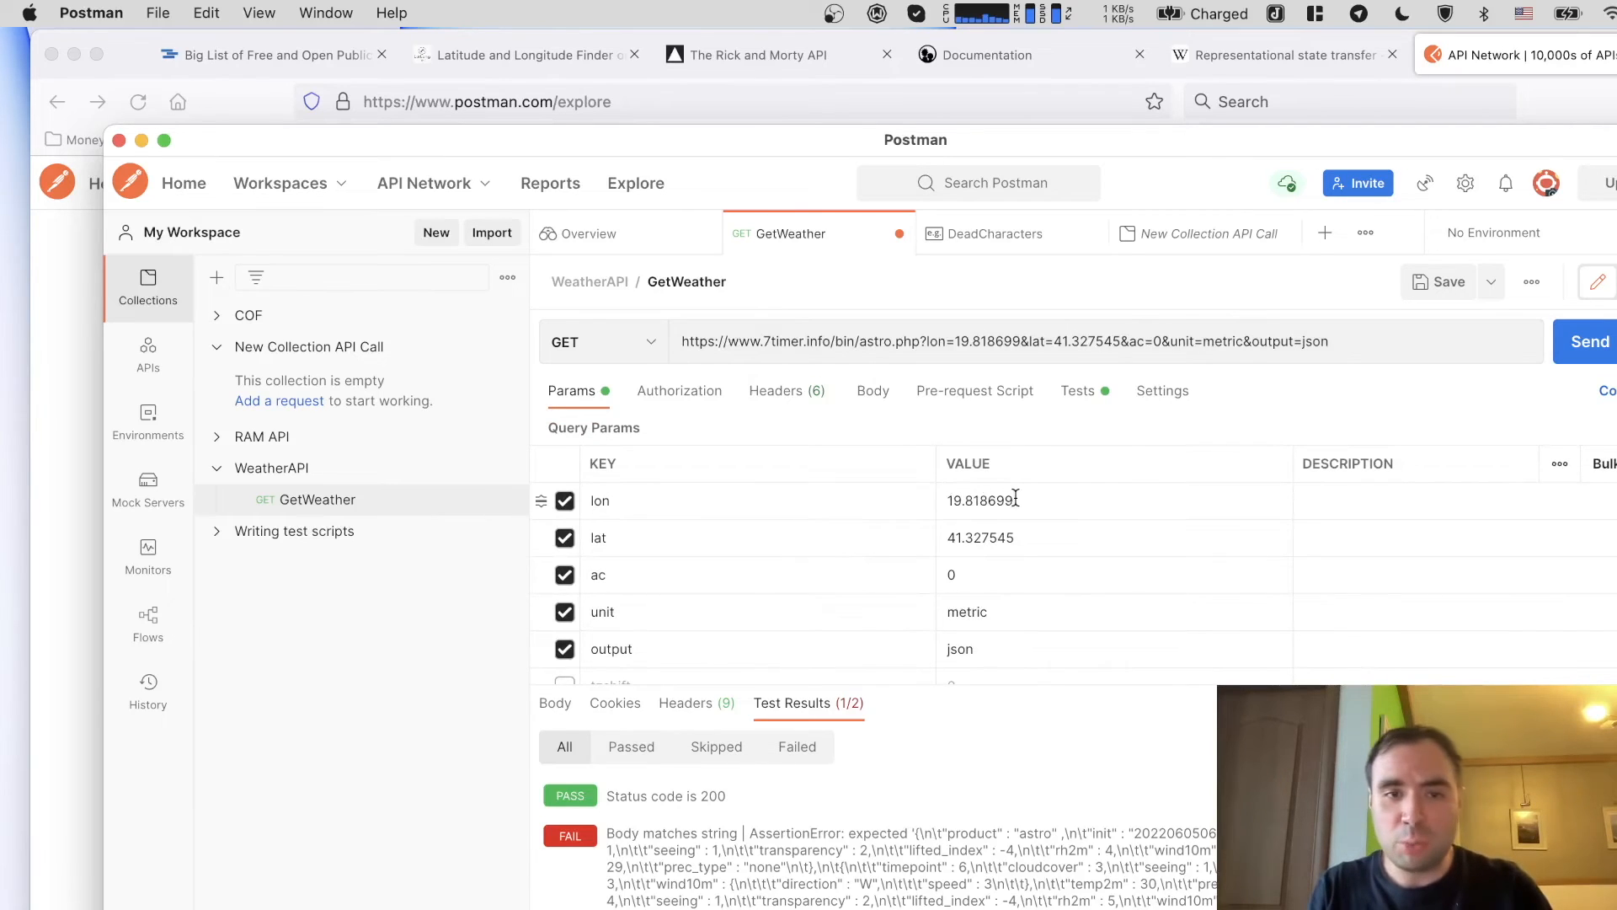
pyautogui.scroll(-2, 1021, 500)
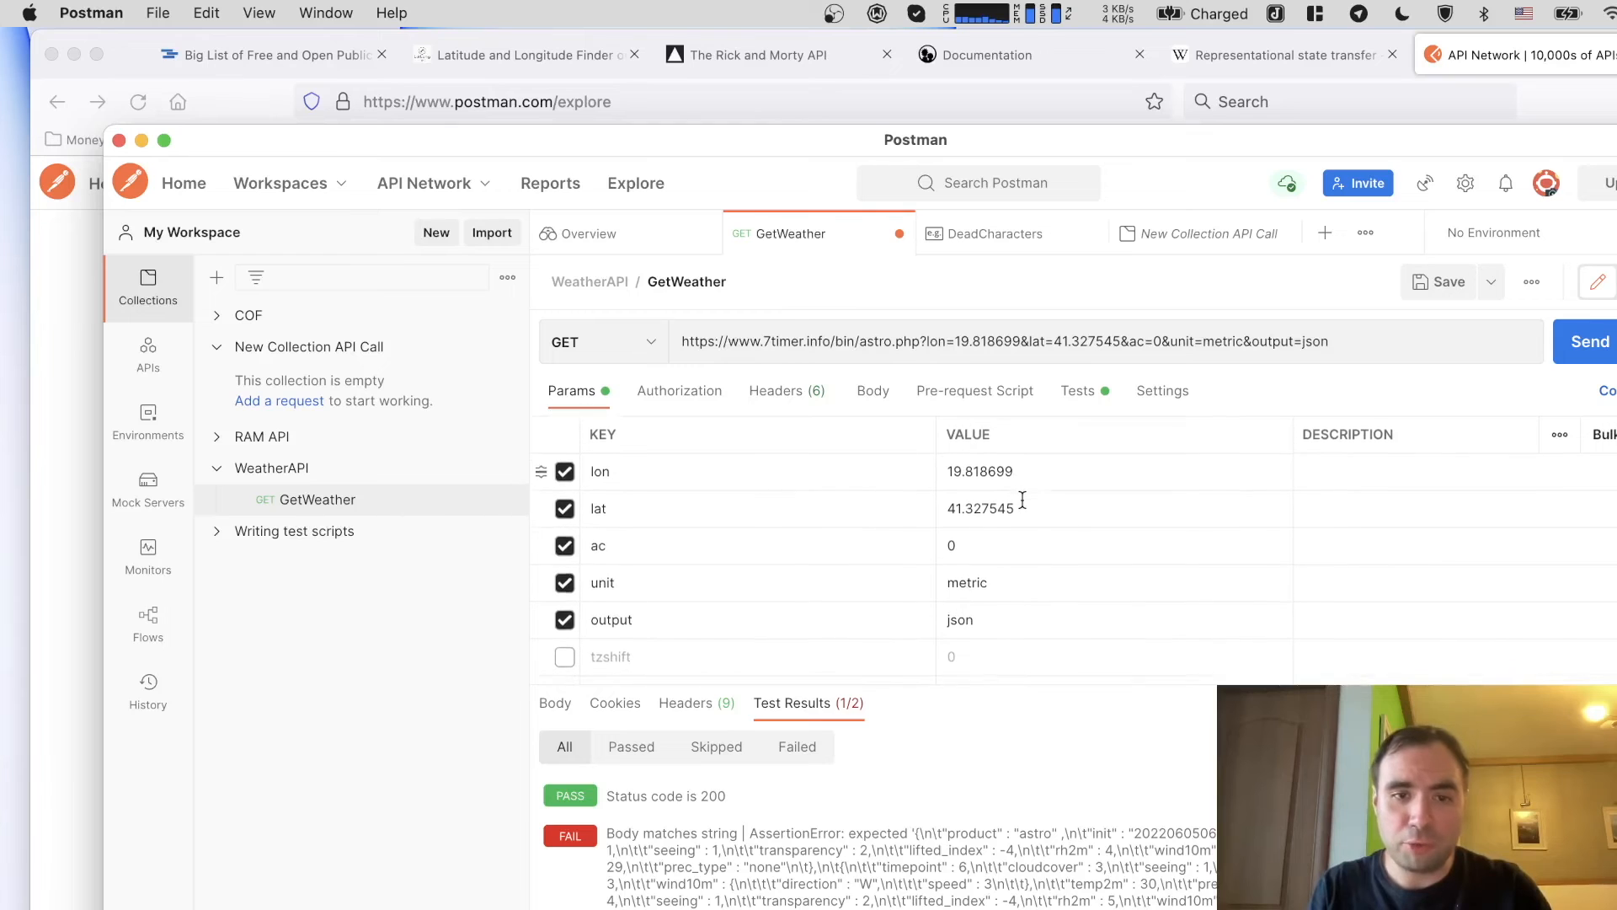
# Step: Start setting the unit parameter's metric value as a variable and search the existing variables for metricValuable
pyautogui.click(1028, 575)
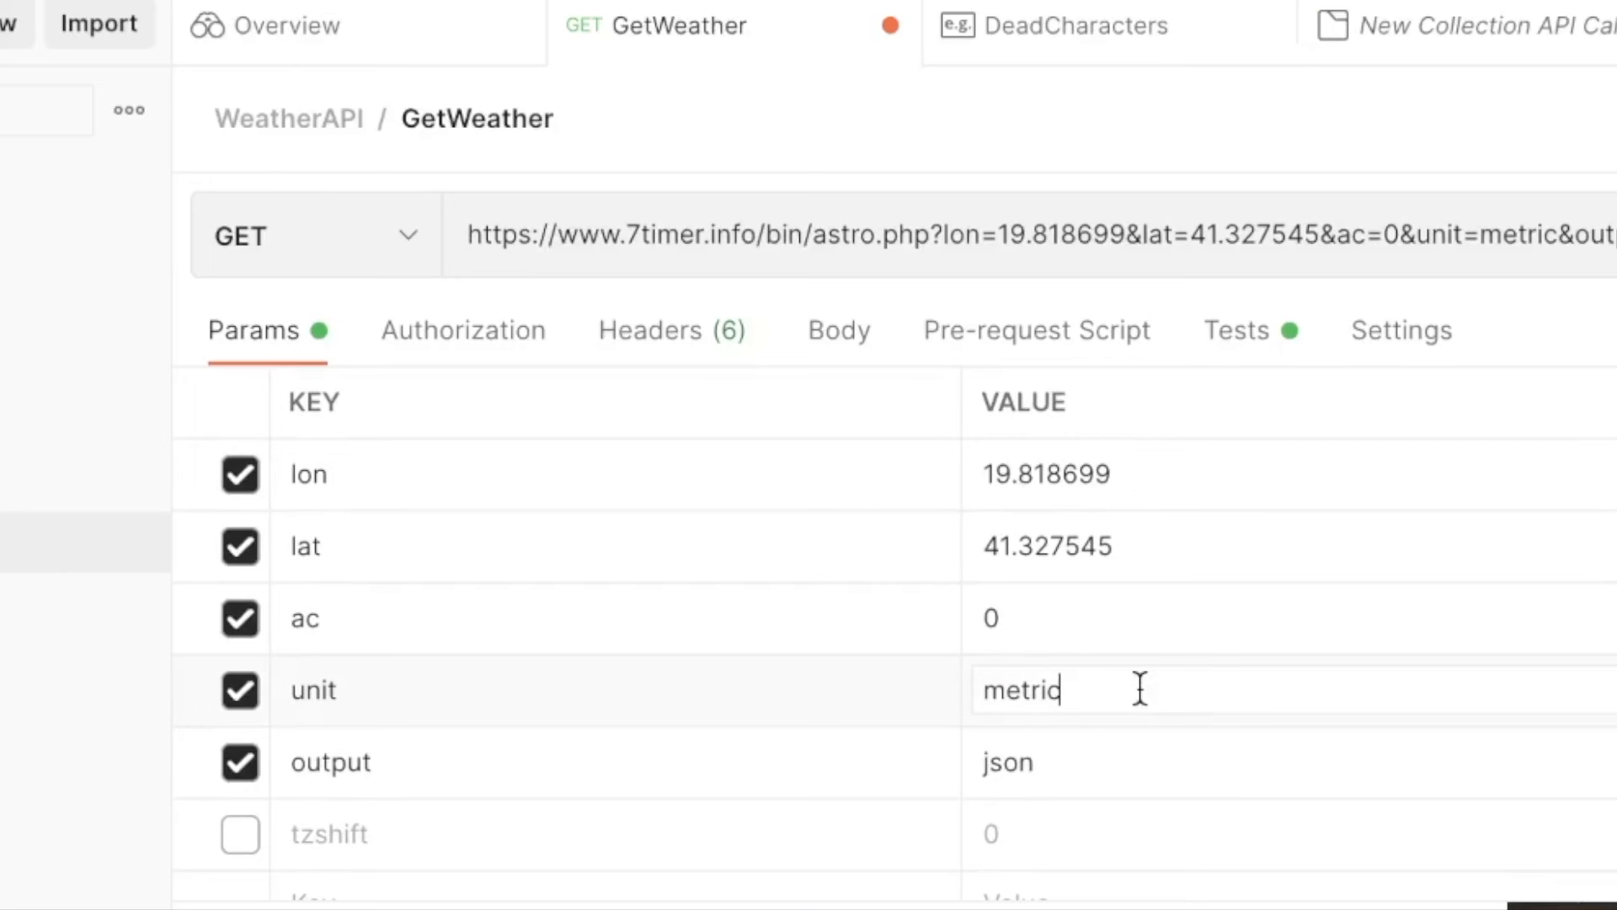
pyautogui.doubleClick(1140, 688)
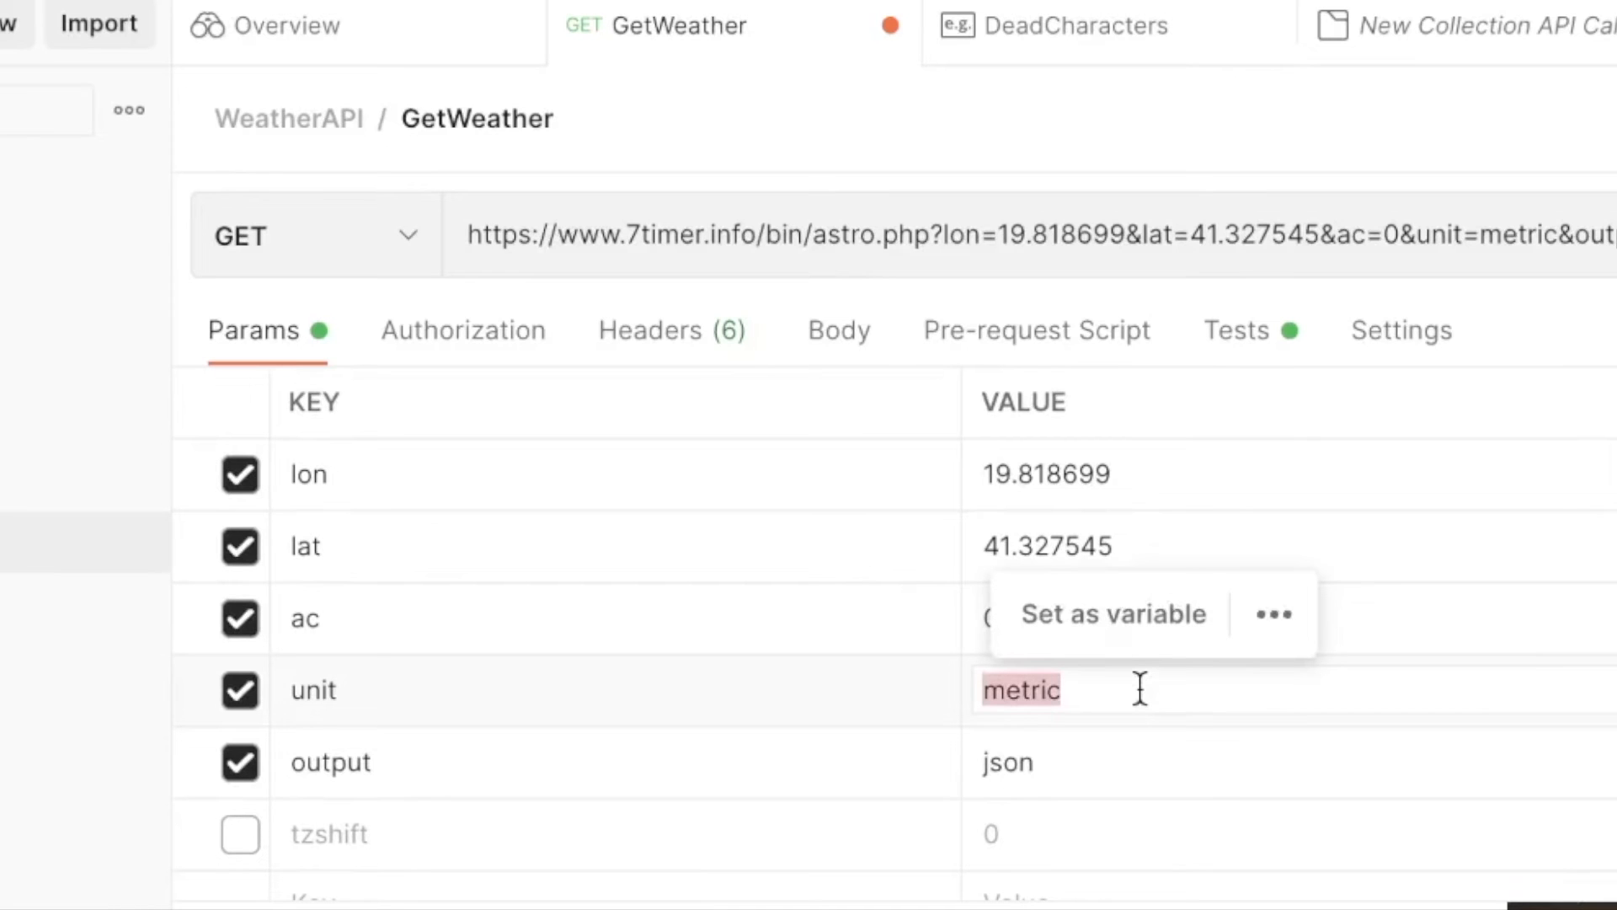
pyautogui.click(1099, 637)
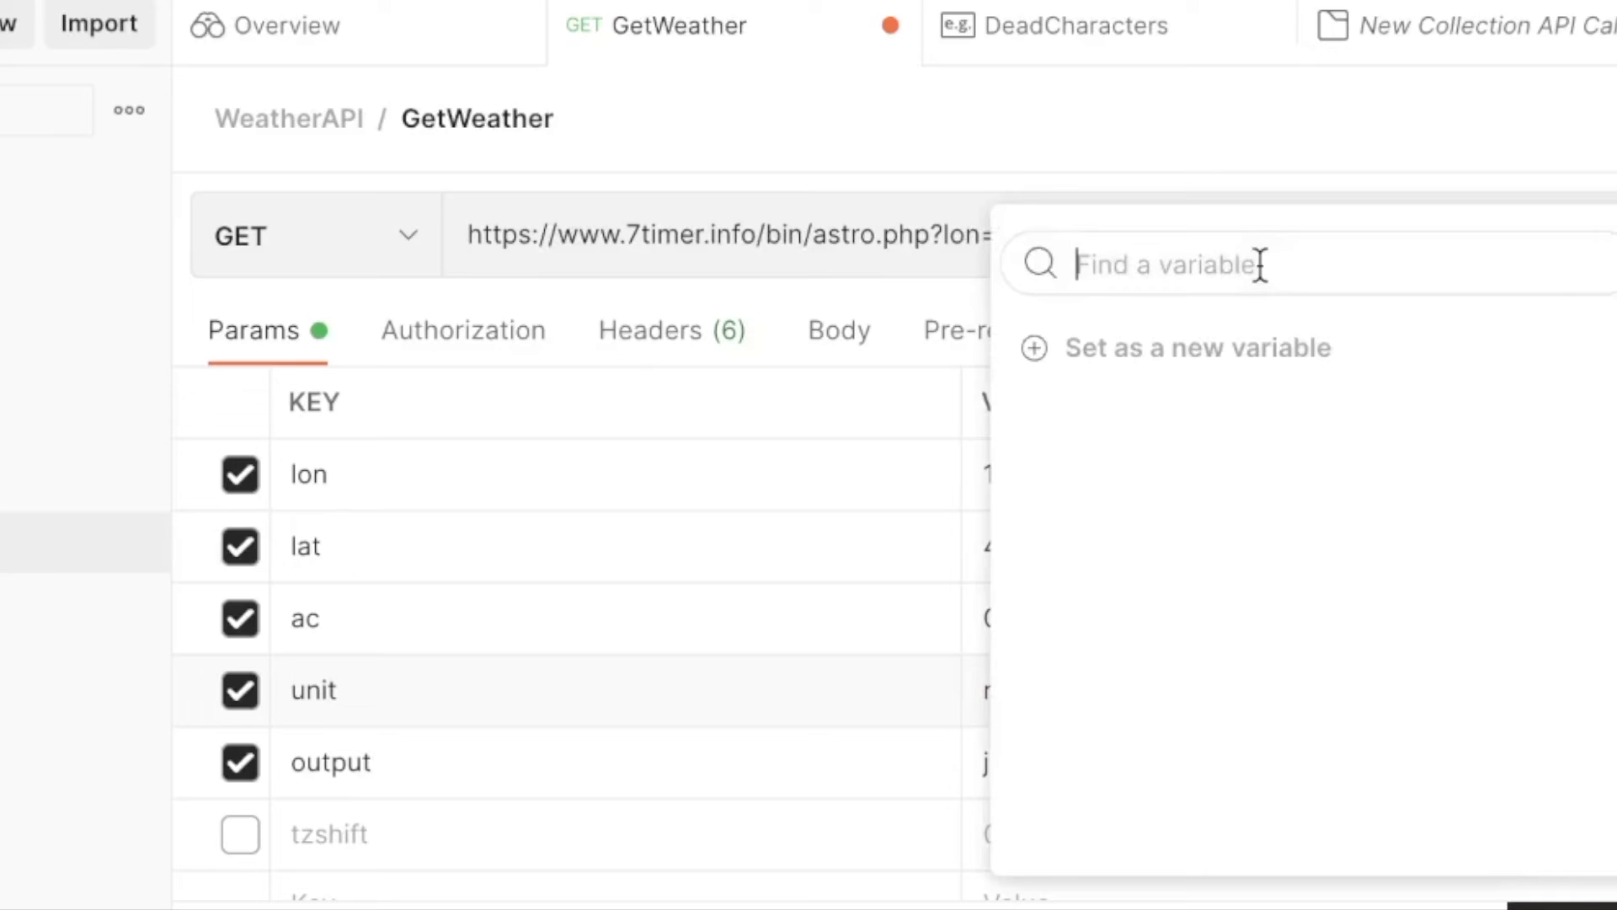
pyautogui.write('metricV')
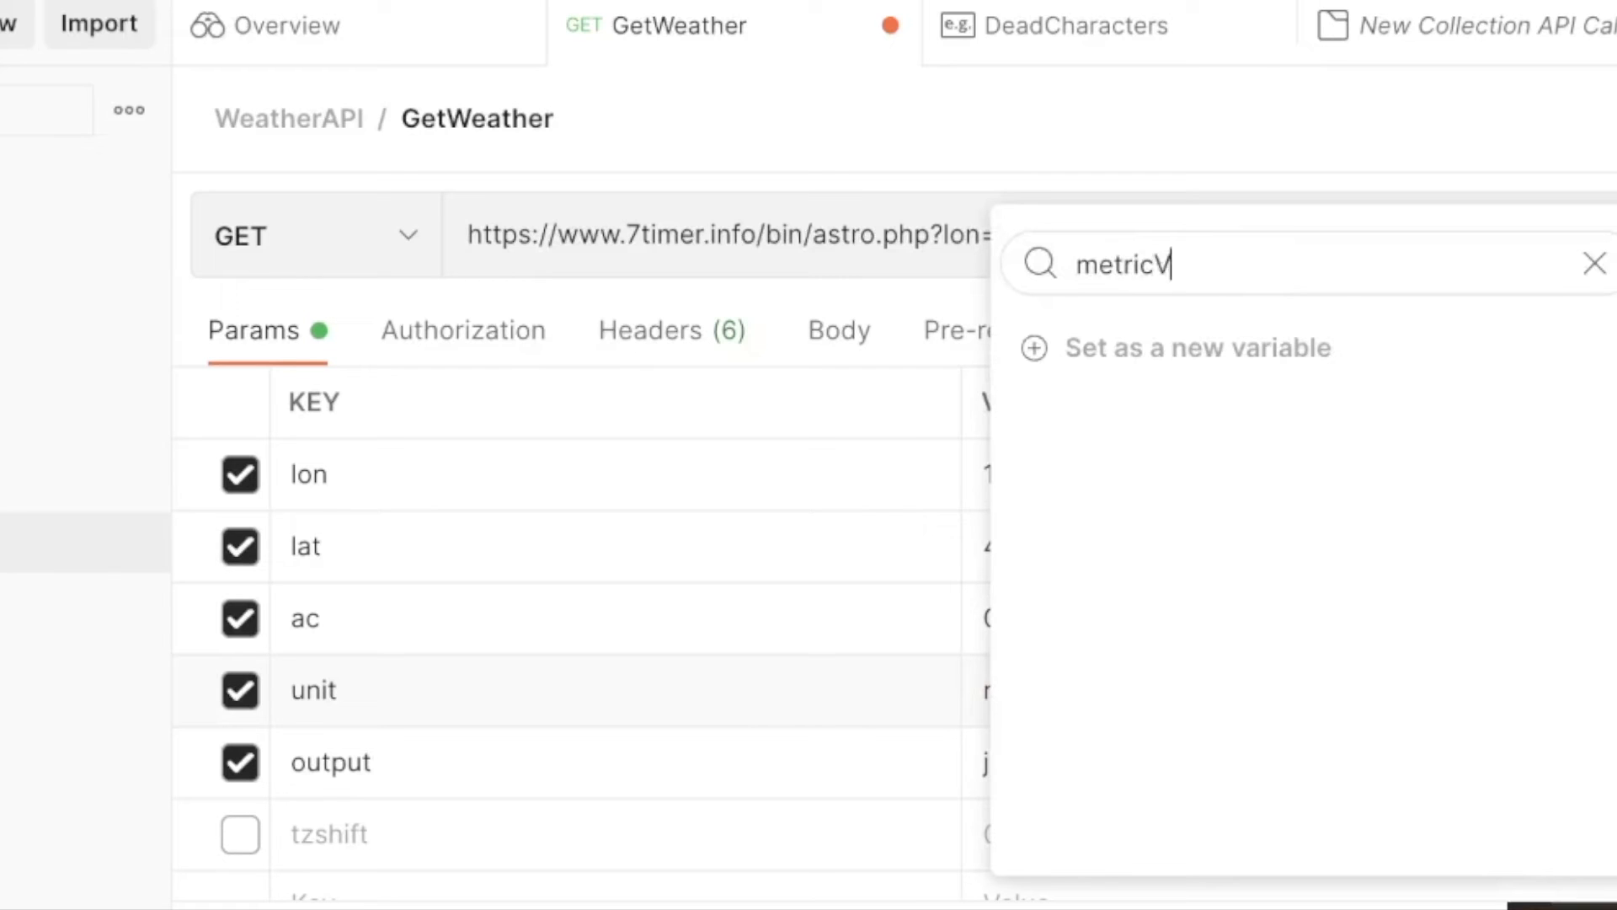
pyautogui.write('aluable')
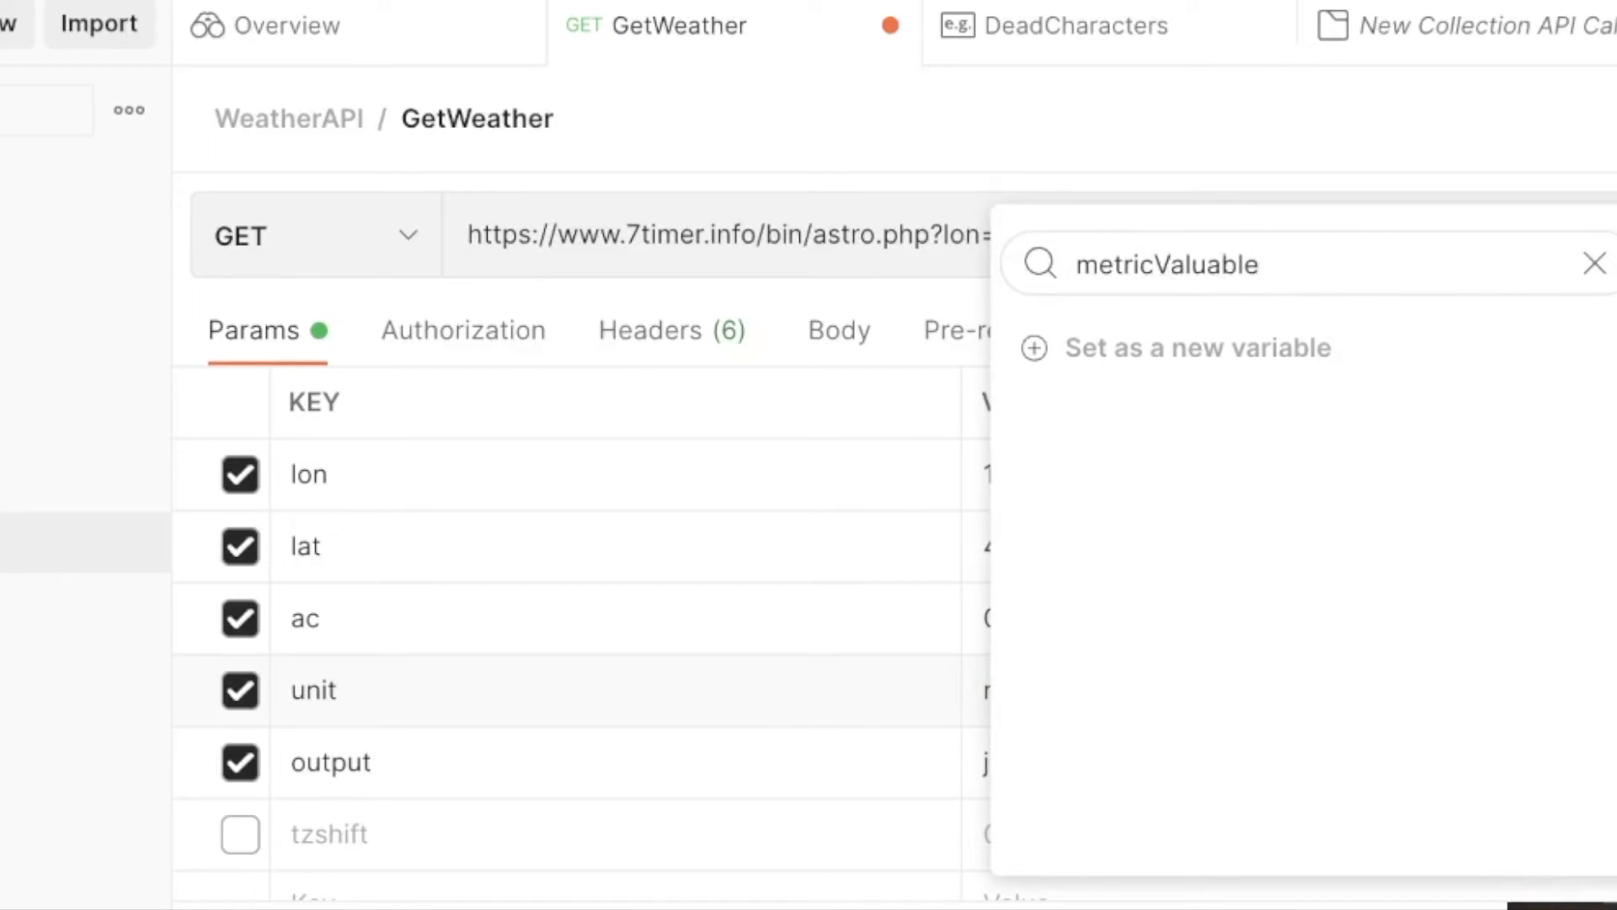
# Step: Create a new variable named metricSystem from the unit value, scoped to the WeatherAPI collection
pyautogui.click(1252, 344)
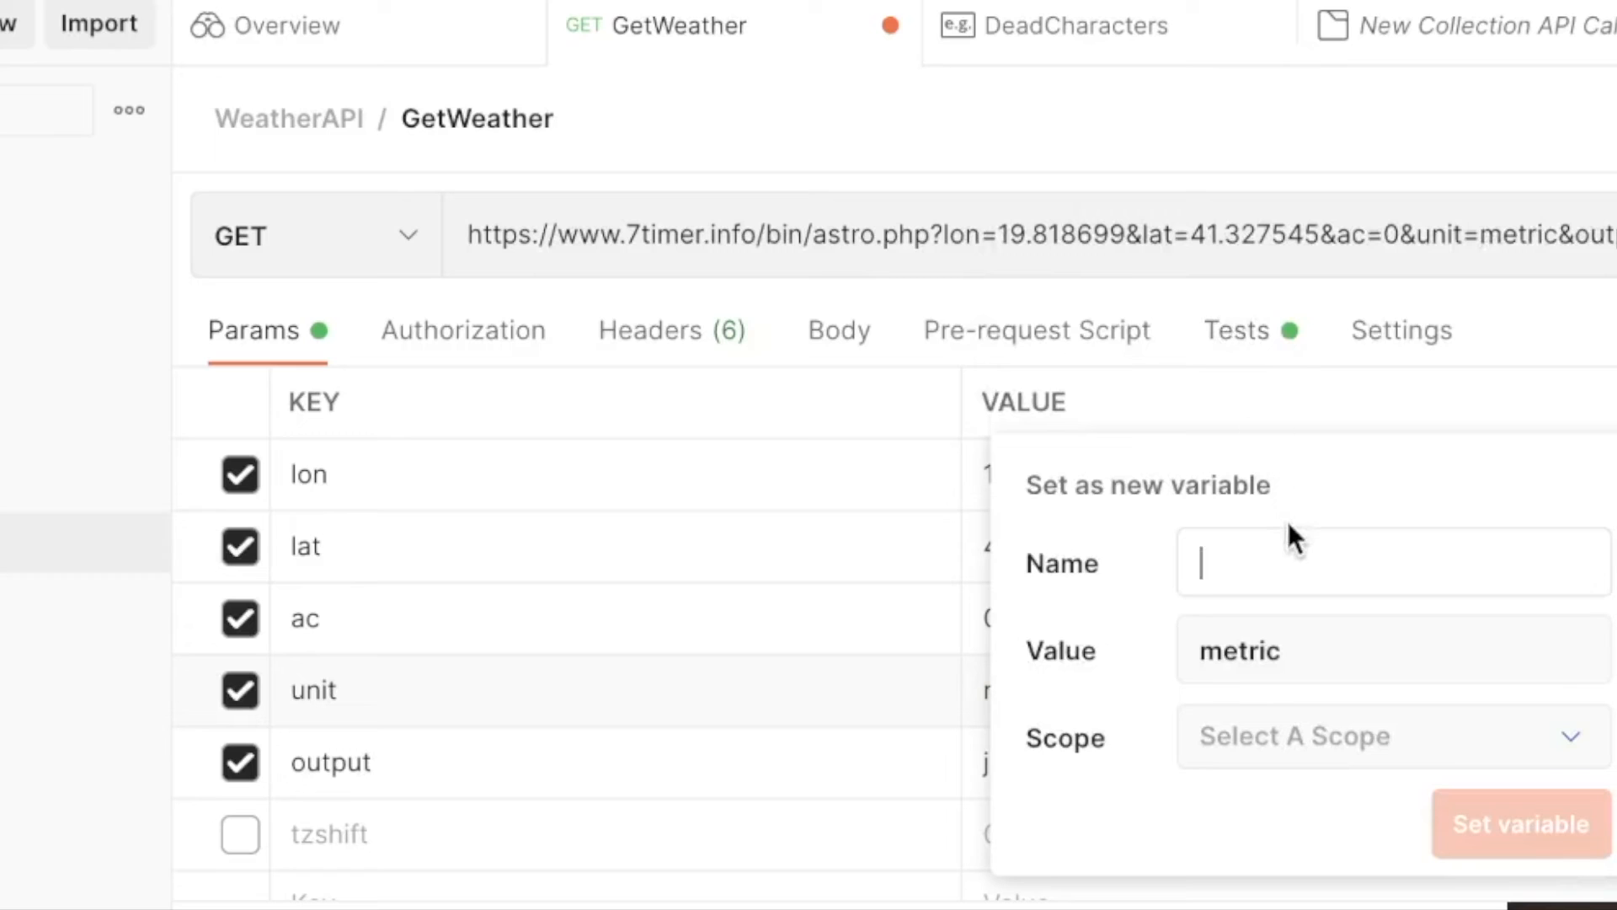
pyautogui.click(1294, 737)
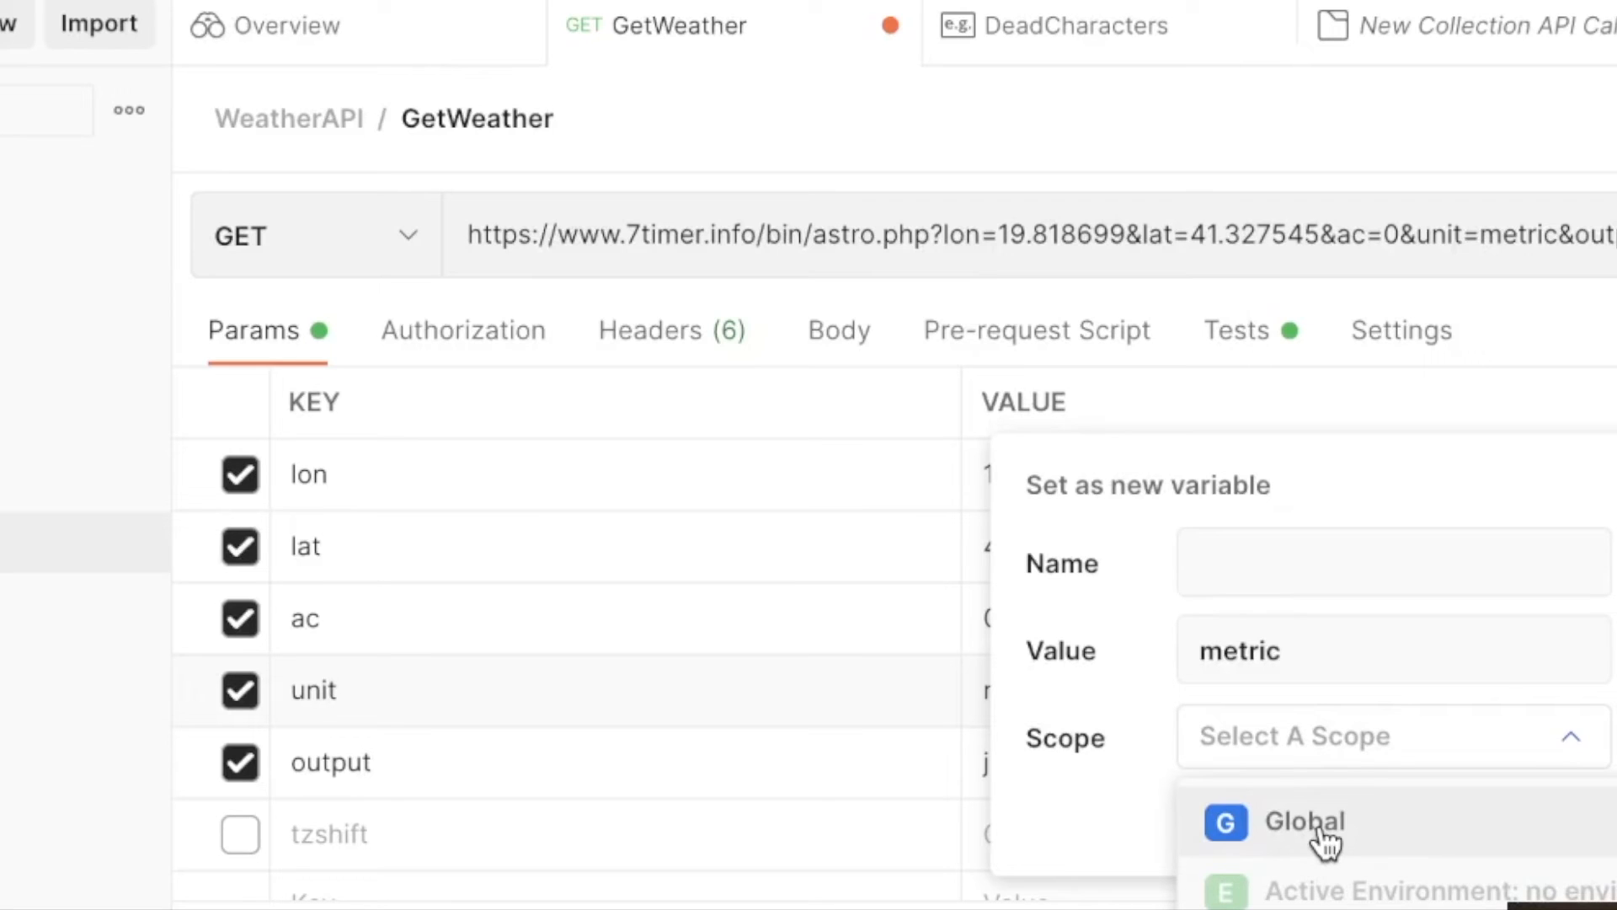
pyautogui.click(1348, 909)
pyautogui.click(1240, 548)
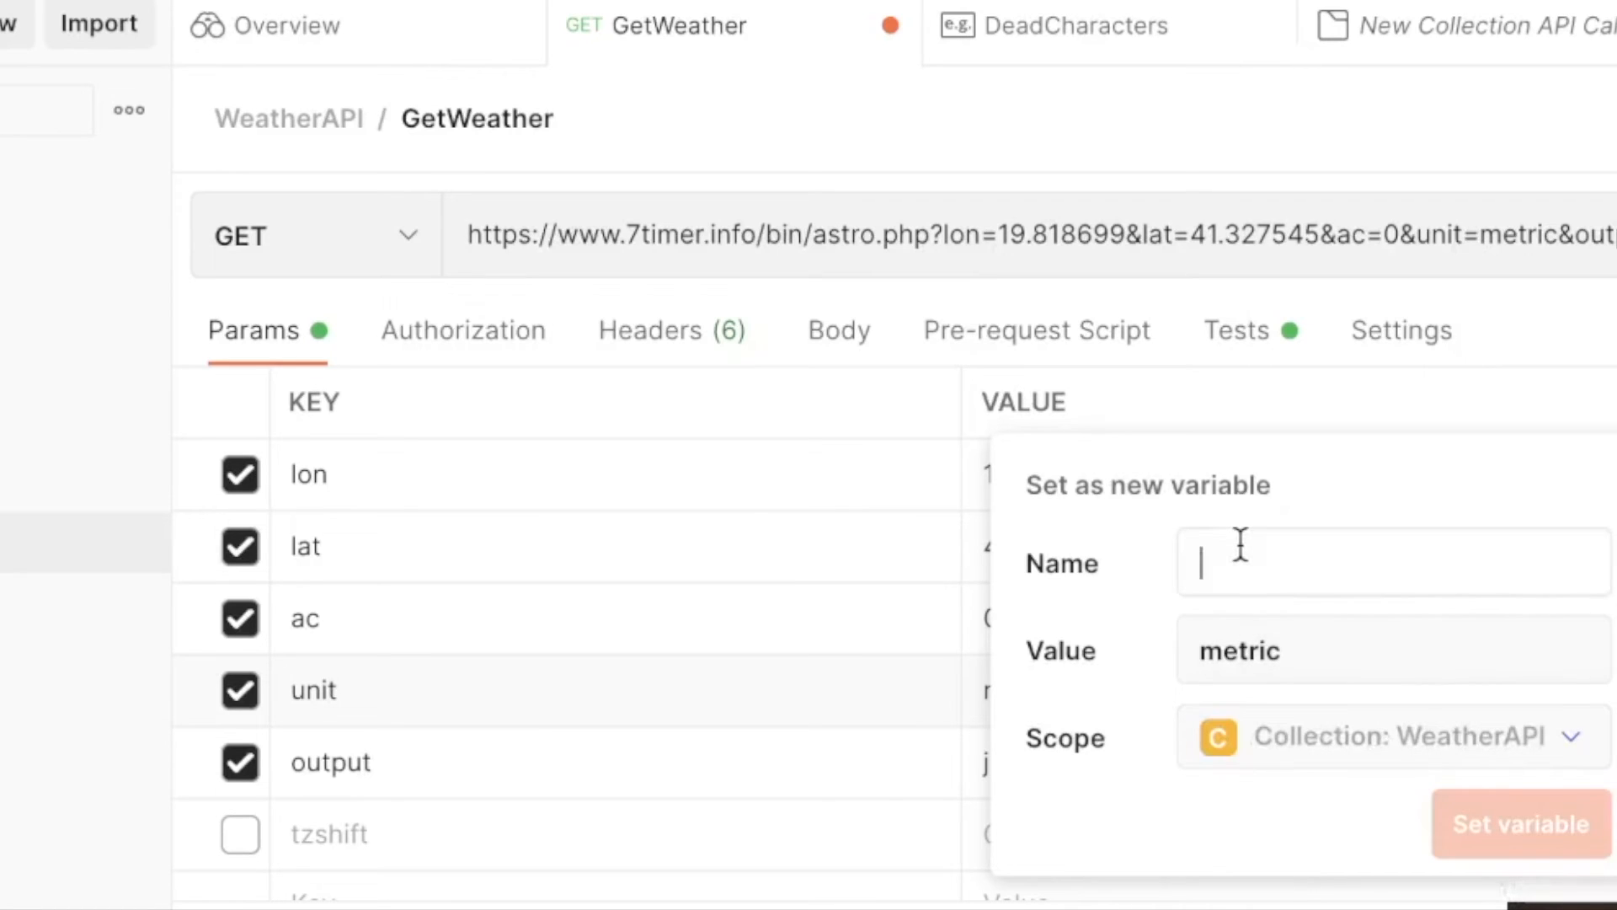
pyautogui.write('metricSystem')
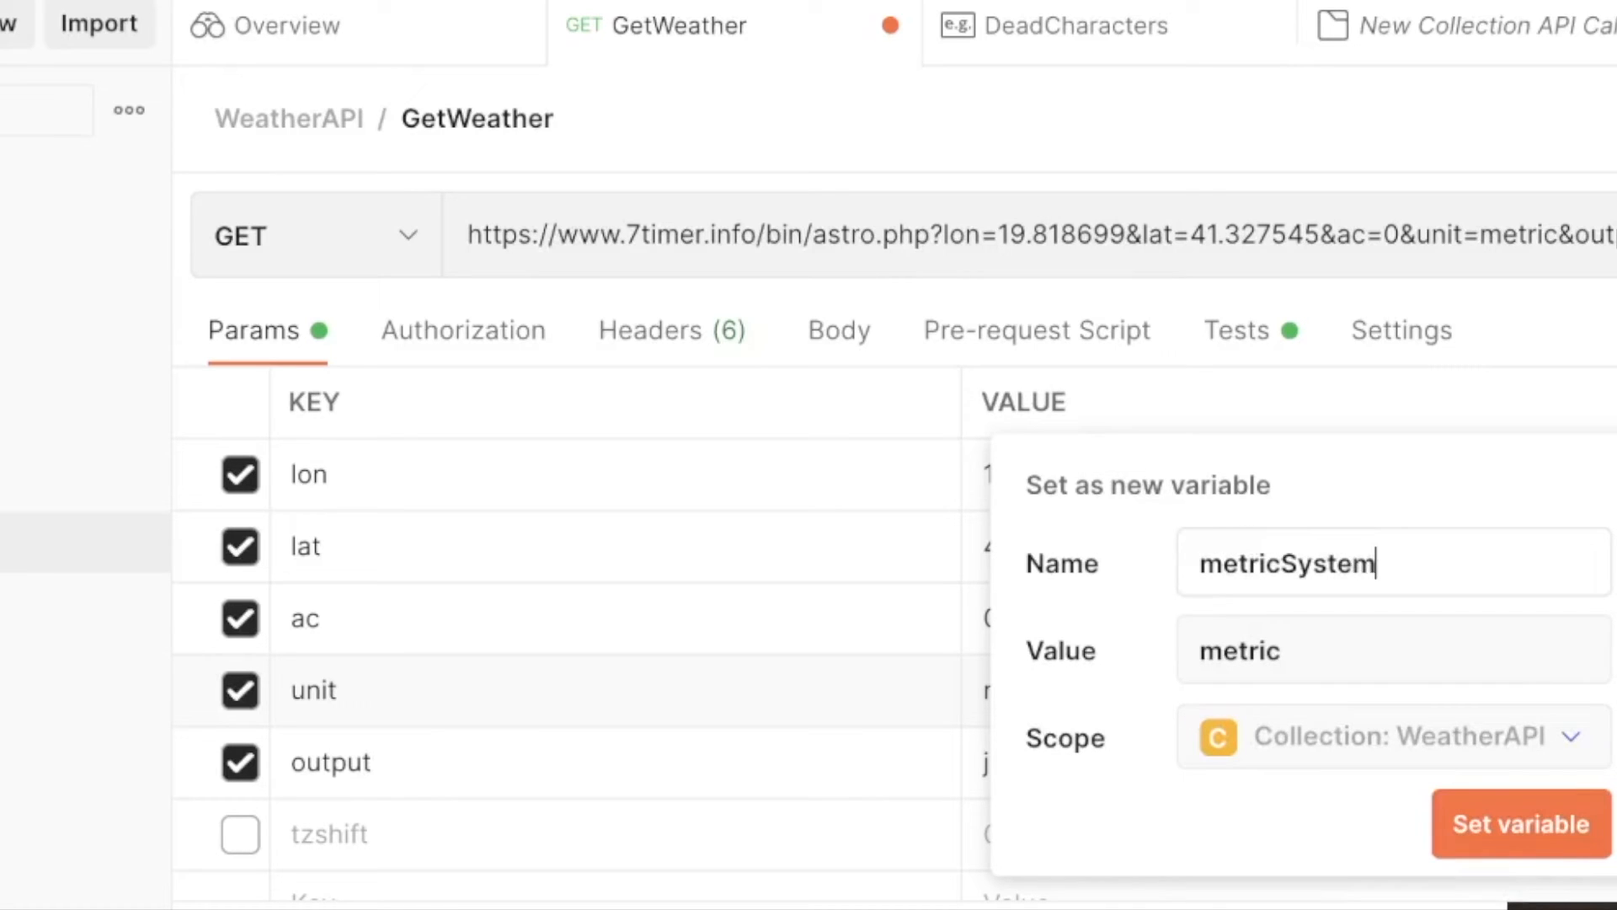
pyautogui.click(1478, 823)
# Step: Clear the unit parameter's value and re-enter it as {{metricSystem}} using the variable suggestions
pyautogui.moveTo(1418, 542); pyautogui.dragTo(1069, 548)
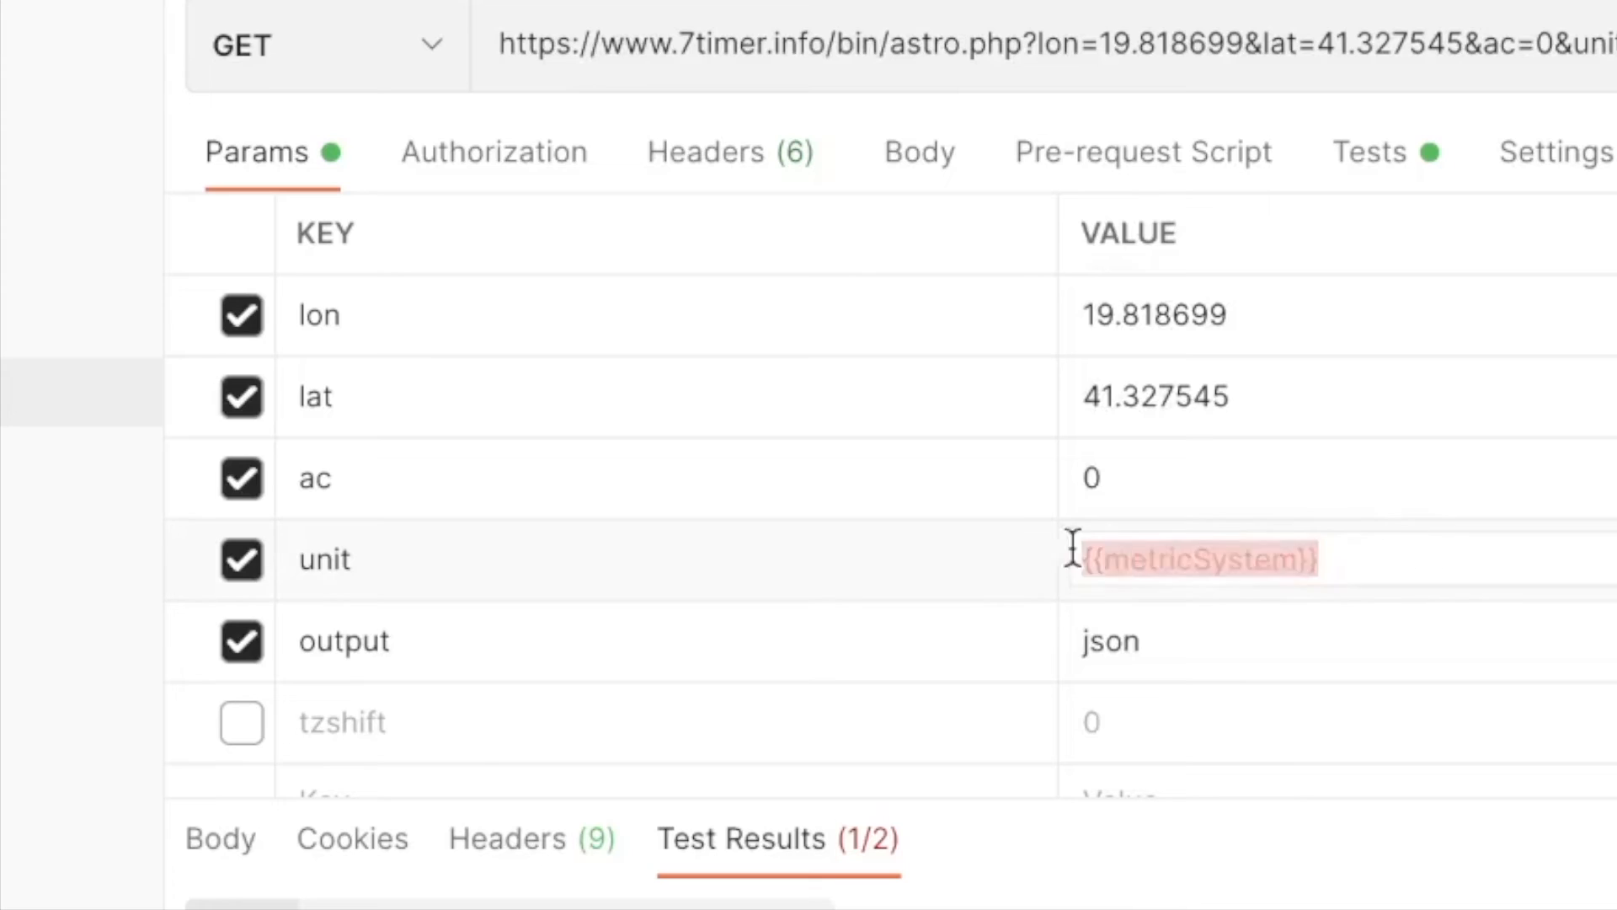
pyautogui.press('BackSpace')
pyautogui.write('{{')
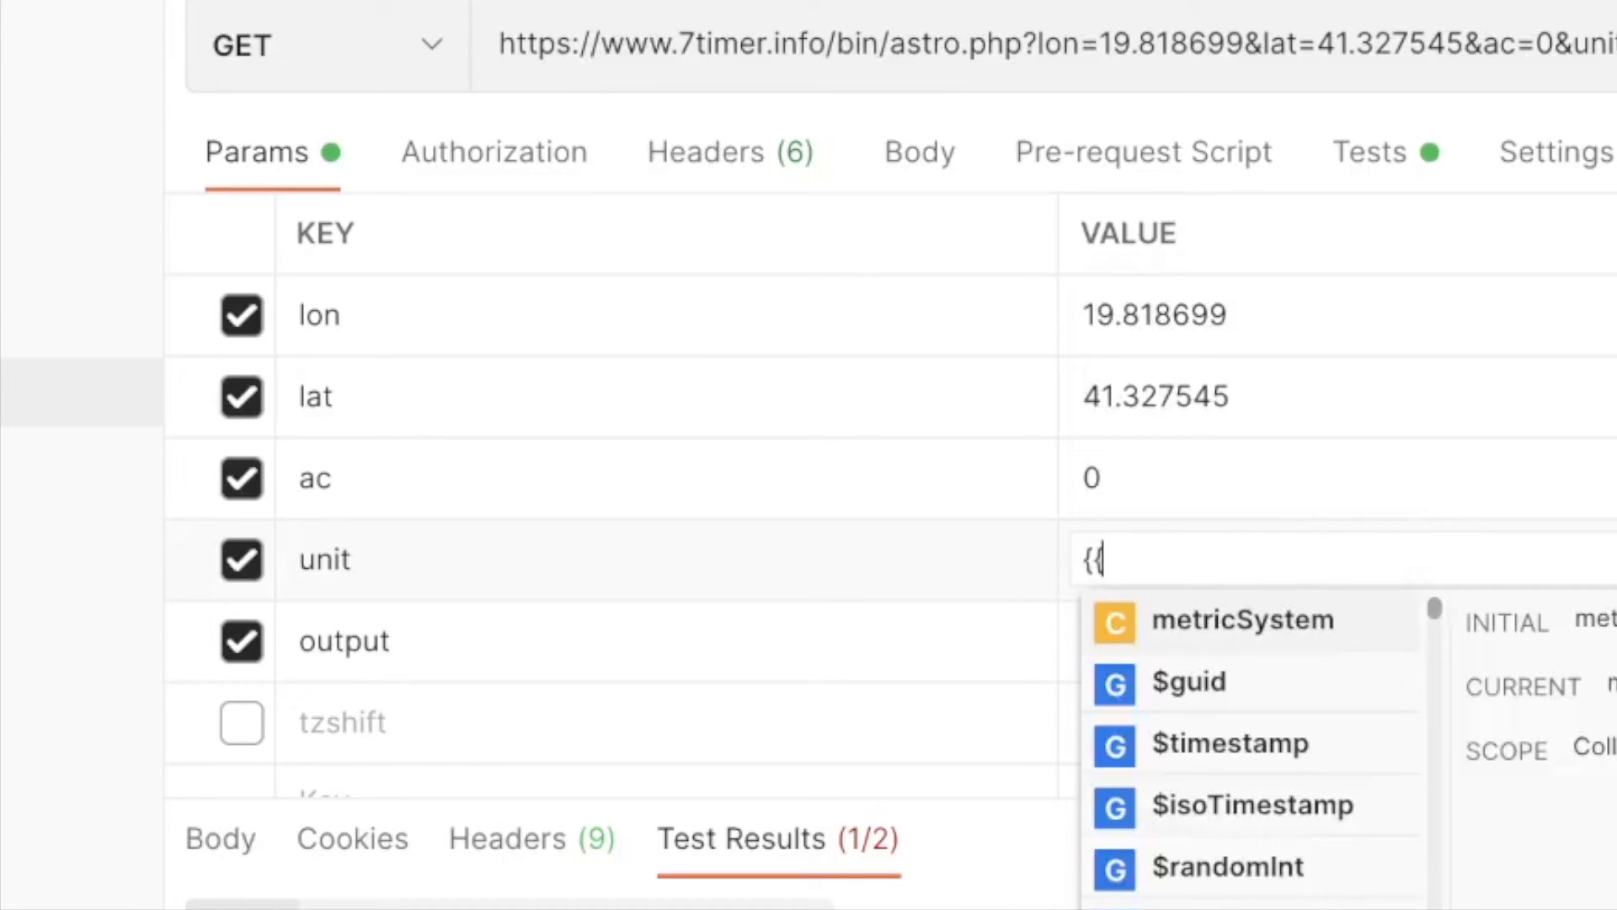
pyautogui.click(1180, 602)
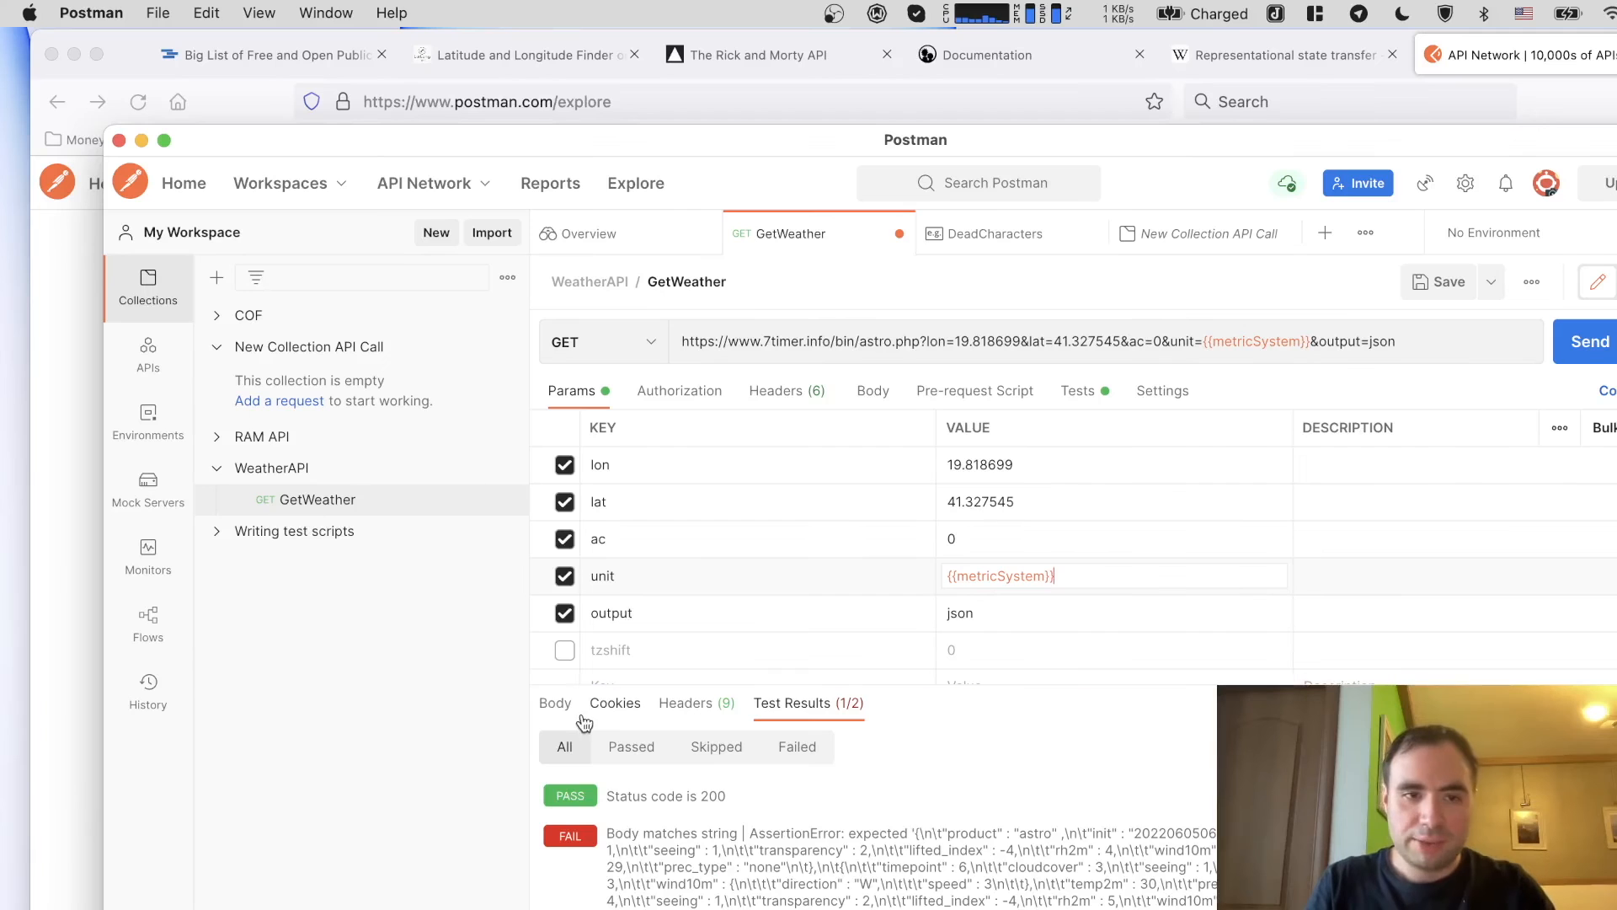
# Step: Review the response body from its first line and return to the request's query parameters
pyautogui.click(223, 839)
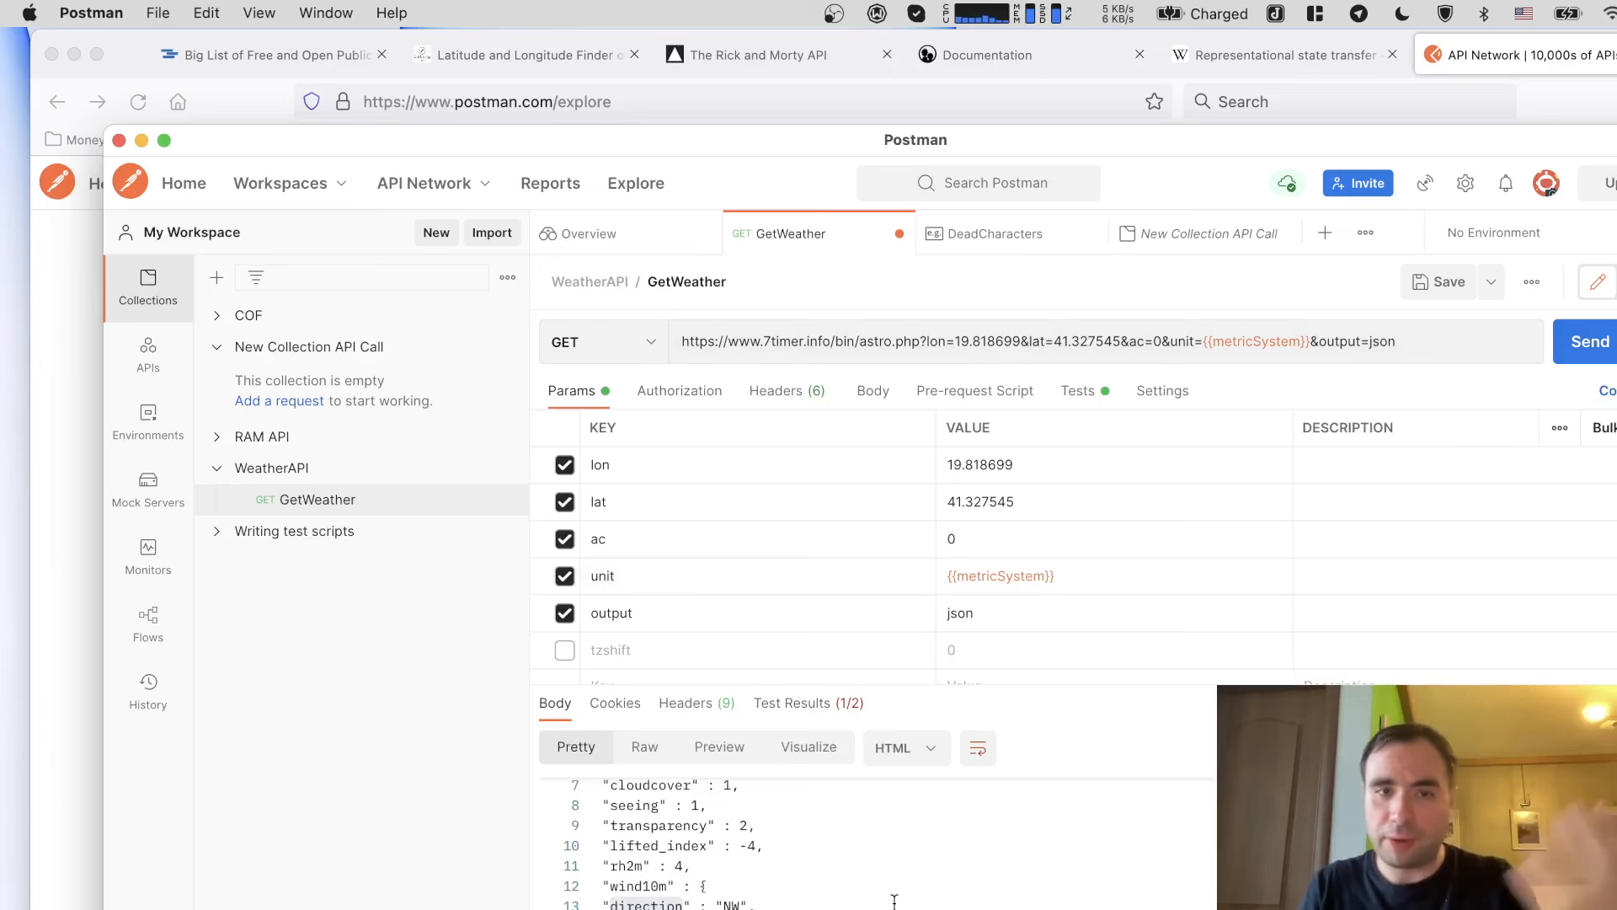
pyautogui.scroll(2, 894, 897)
pyautogui.scroll(1, 894, 897)
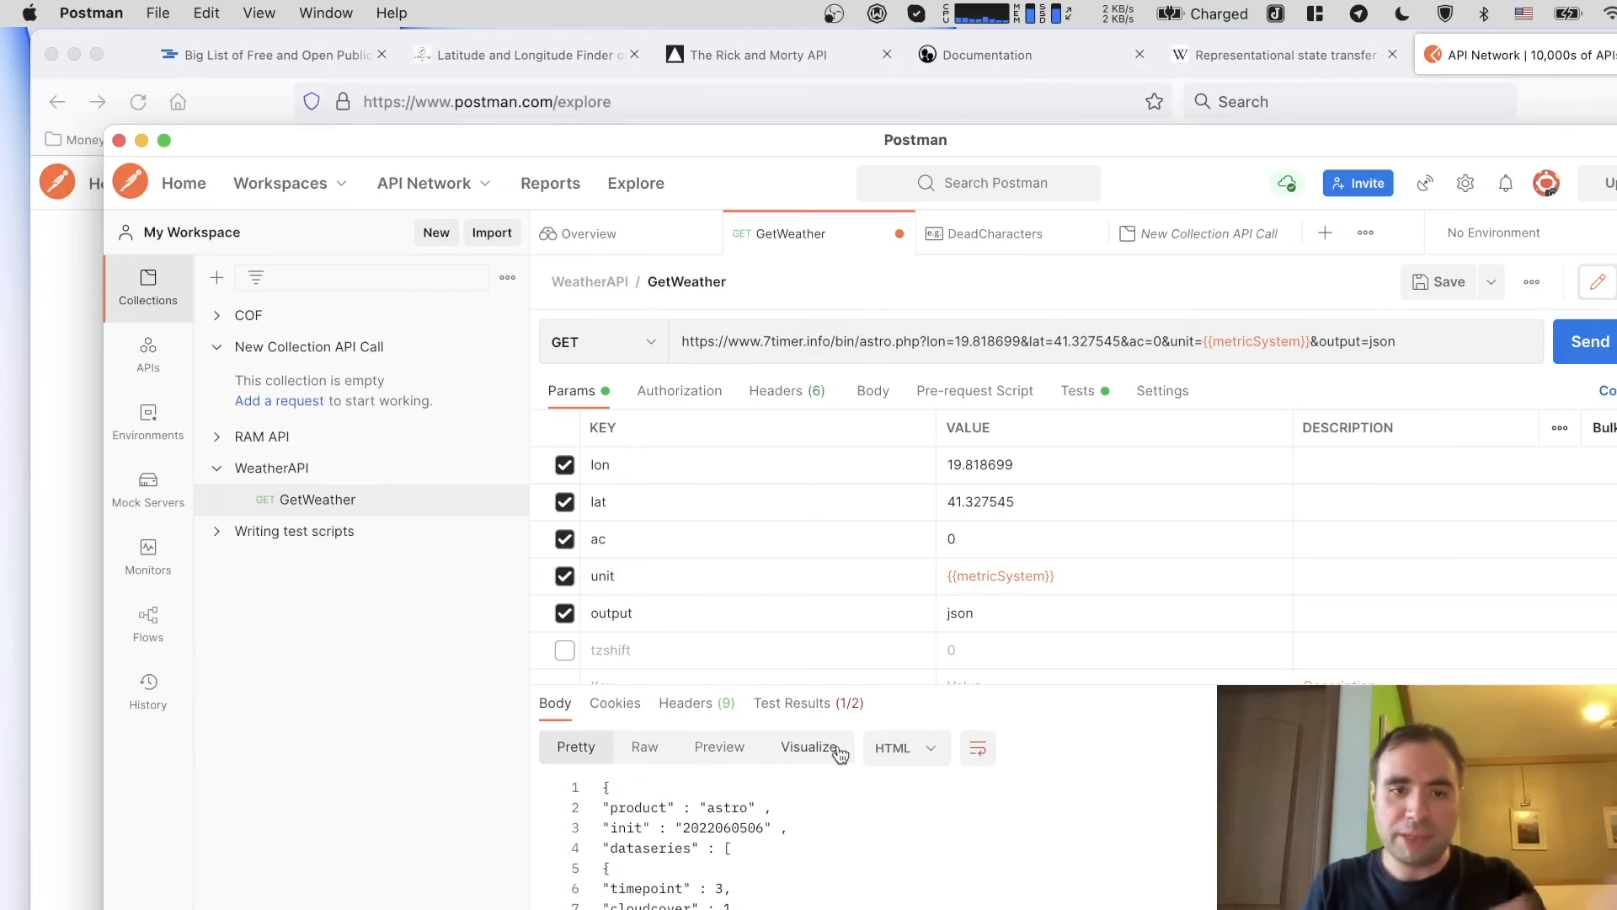
pyautogui.click(714, 393)
pyautogui.click(593, 393)
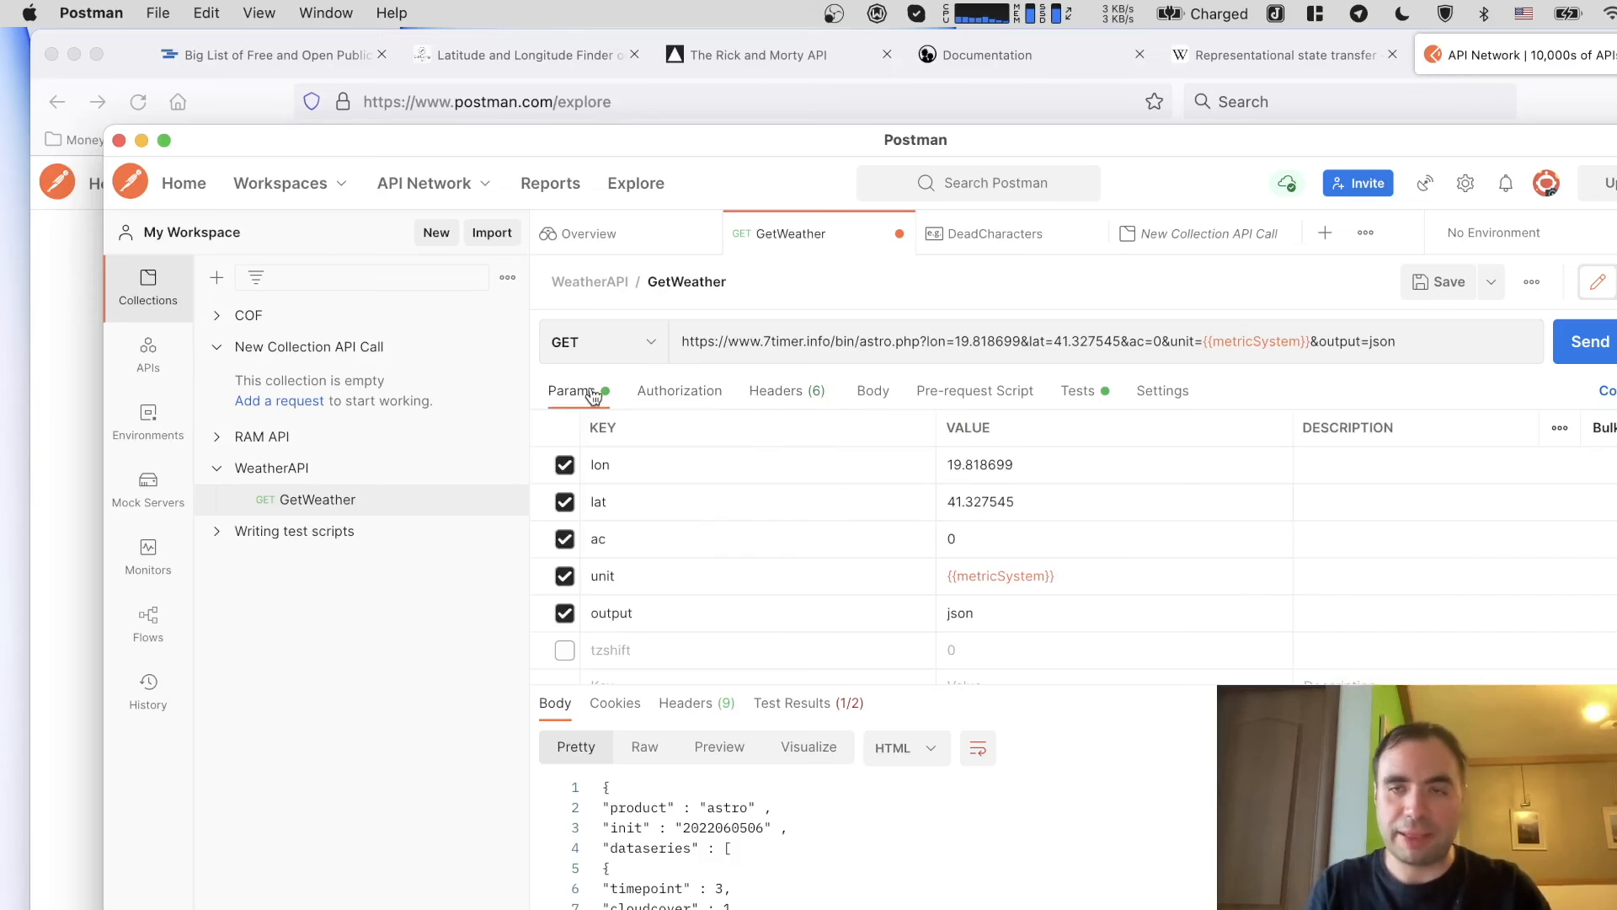